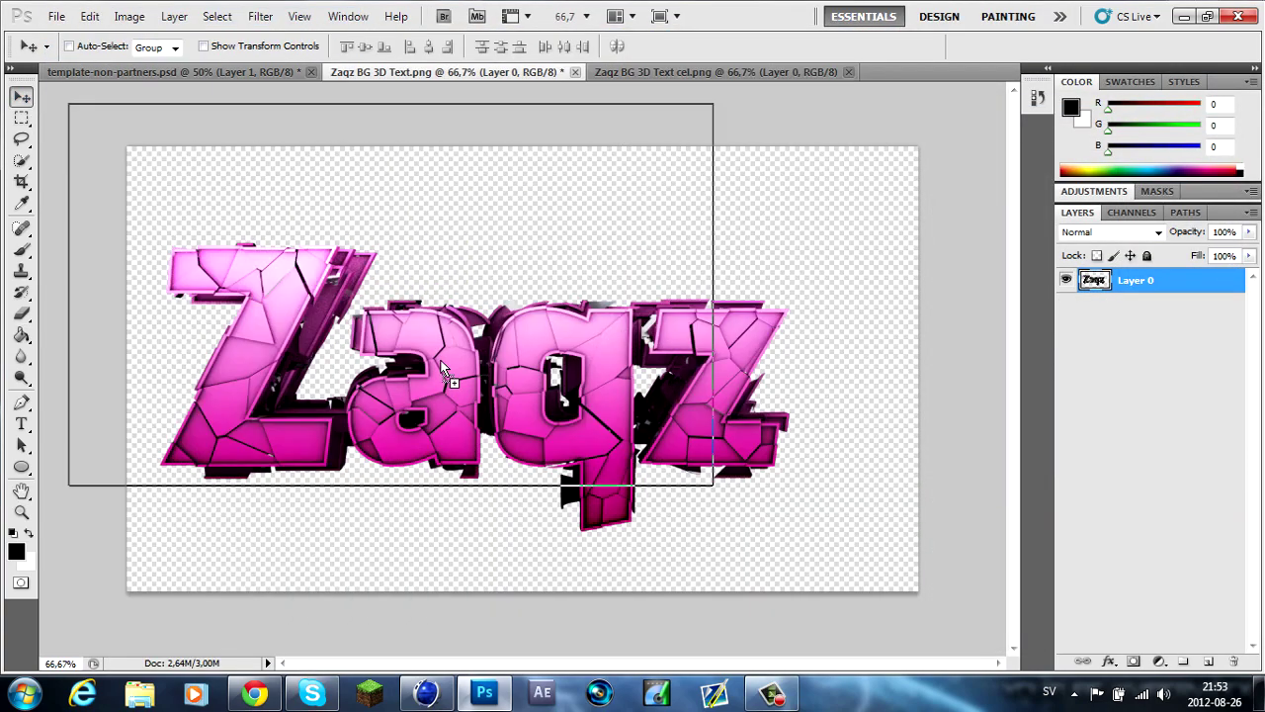
Set the top text layer to Soft Light, merge the text layers, and shrink the sideways text along the left side
left_click(1113, 247)
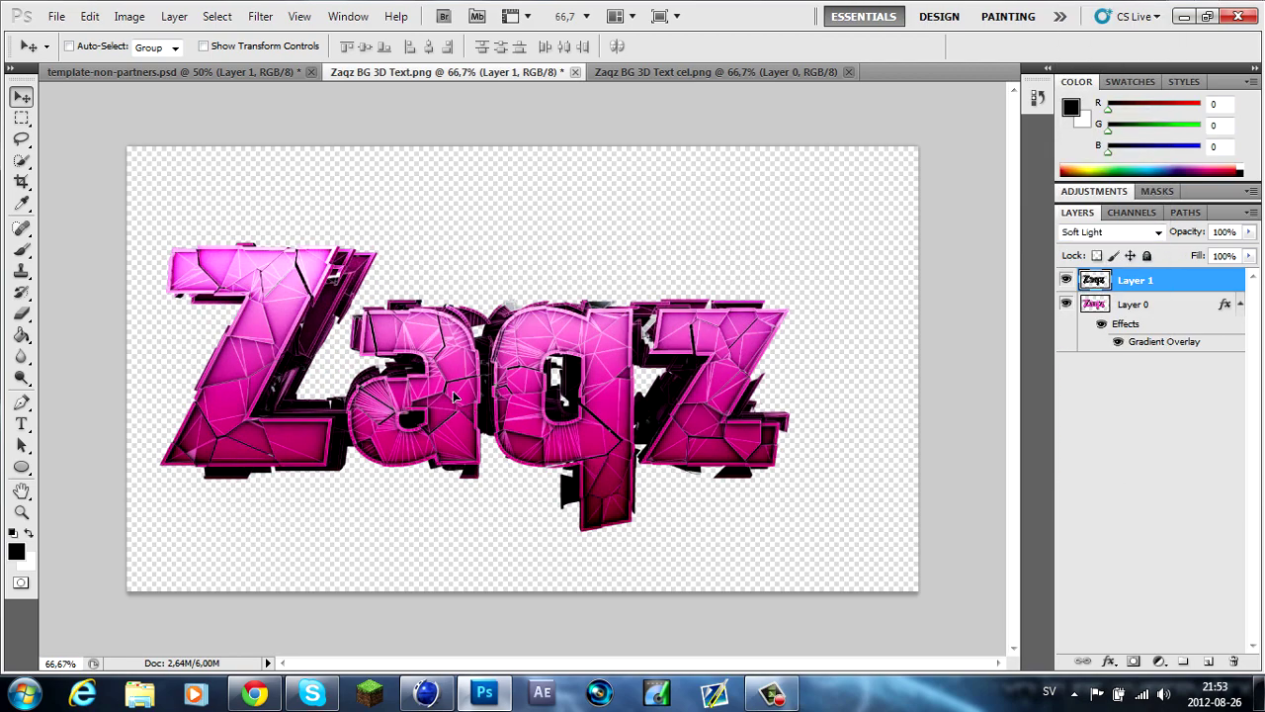
right_click(1184, 292)
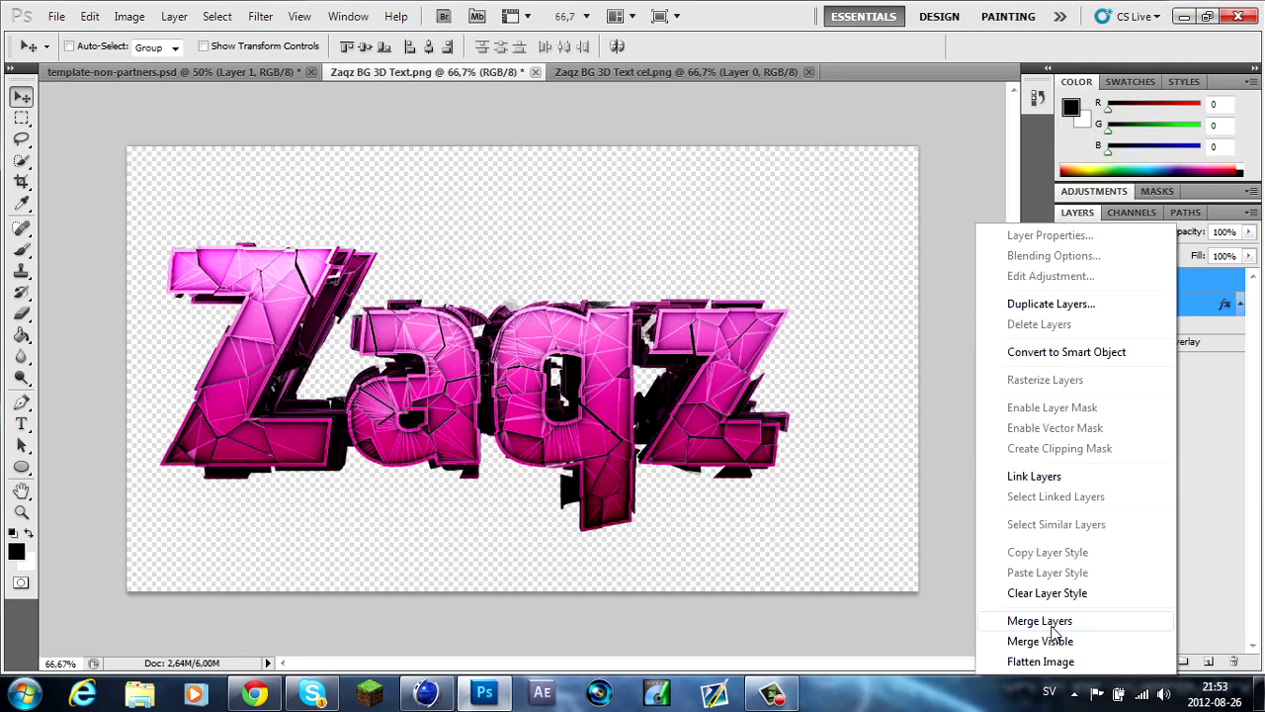
left_click(1040, 621)
left_click_drag(172, 572, 293, 307)
left_click_drag(346, 260, 265, 343)
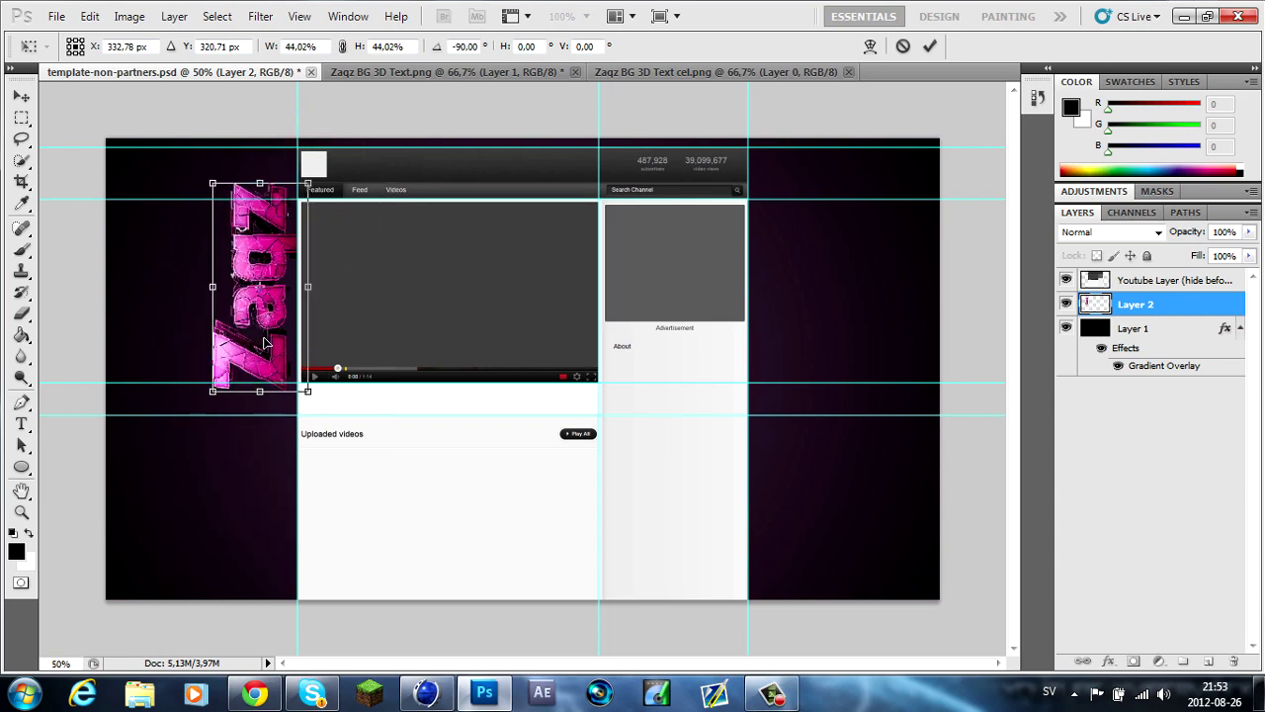
Close the extra Zaqz documents and open Space8.jpg from the GFX Planets folder
left_click(574, 71)
left_click(57, 16)
left_click(68, 50)
key("BackSpace")
double_click(529, 129)
double_click(728, 147)
double_click(514, 148)
scroll(633, 228, "down", 5)
double_click(508, 149)
double_click(807, 301)
Place the Space8 stars below the Zaqz text in Screen blend with a magenta Hue colour overlay
left_click_drag(325, 178, 608, 446)
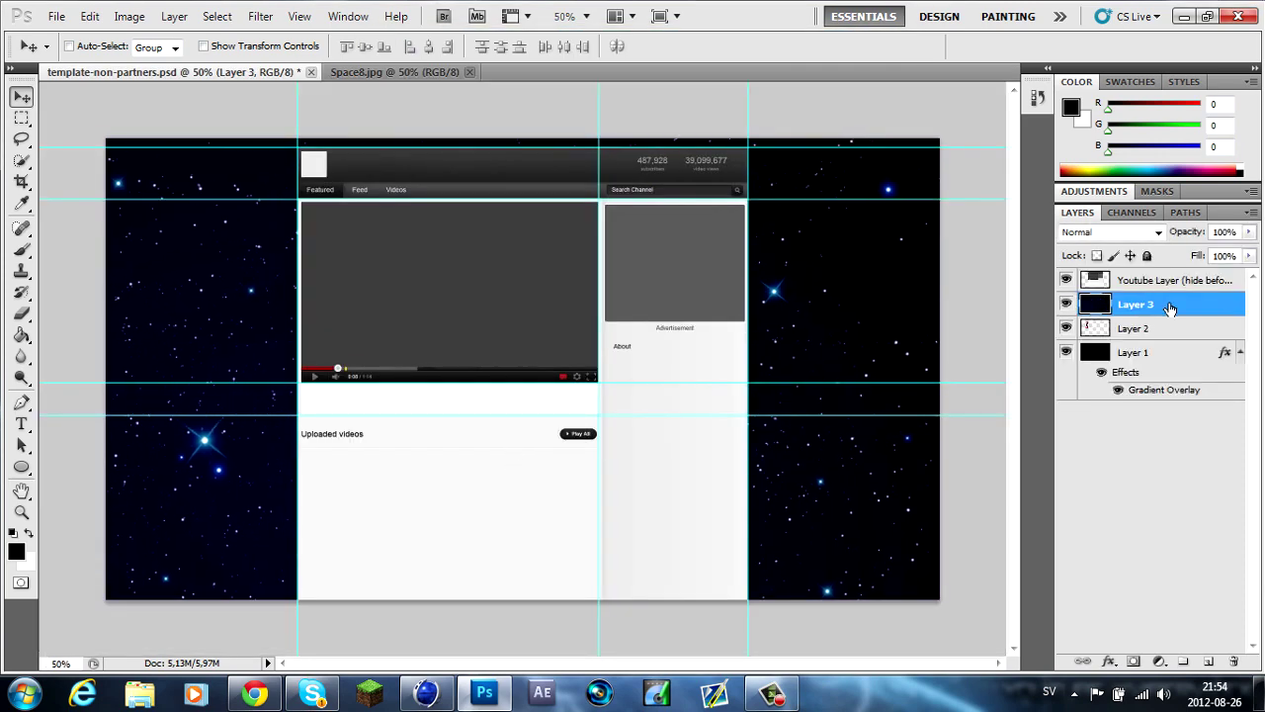
left_click_drag(1170, 307, 1170, 340)
left_click(1112, 232)
left_click(1102, 177)
double_click(1187, 330)
left_click(757, 337)
left_click(1029, 160)
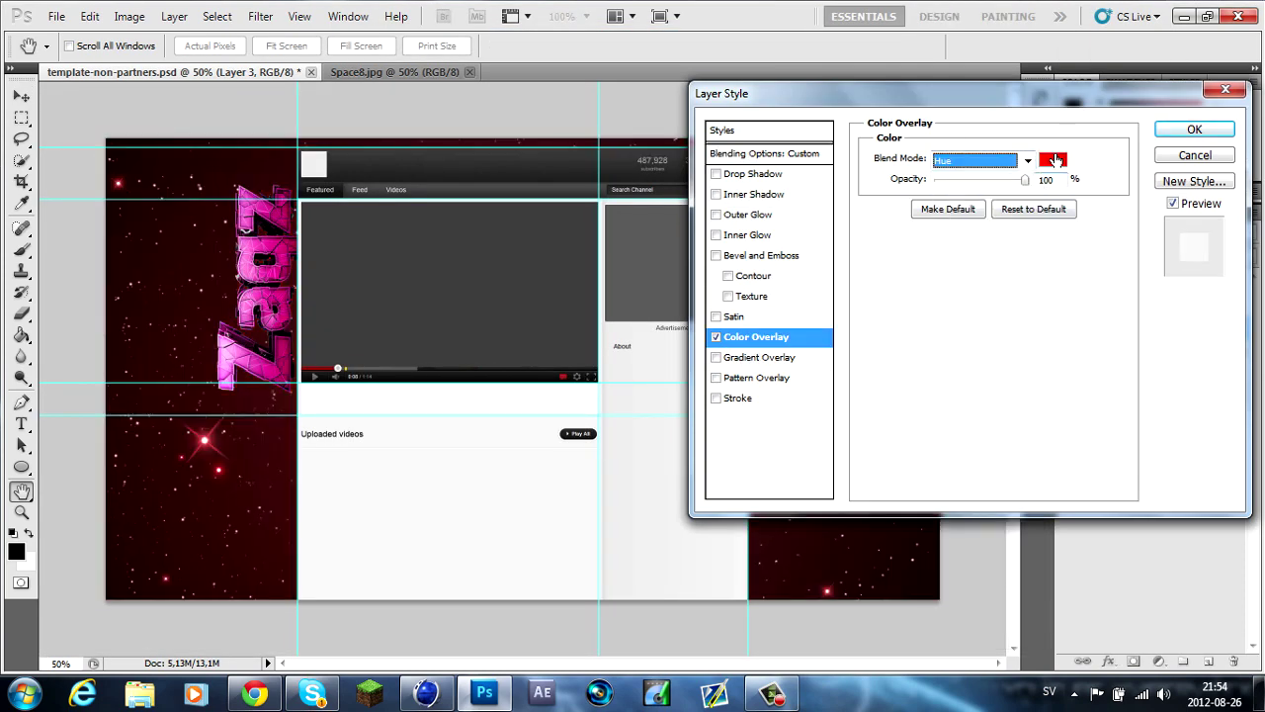
left_click_drag(949, 193, 951, 234)
left_click(1105, 179)
left_click(1194, 129)
left_click(56, 17)
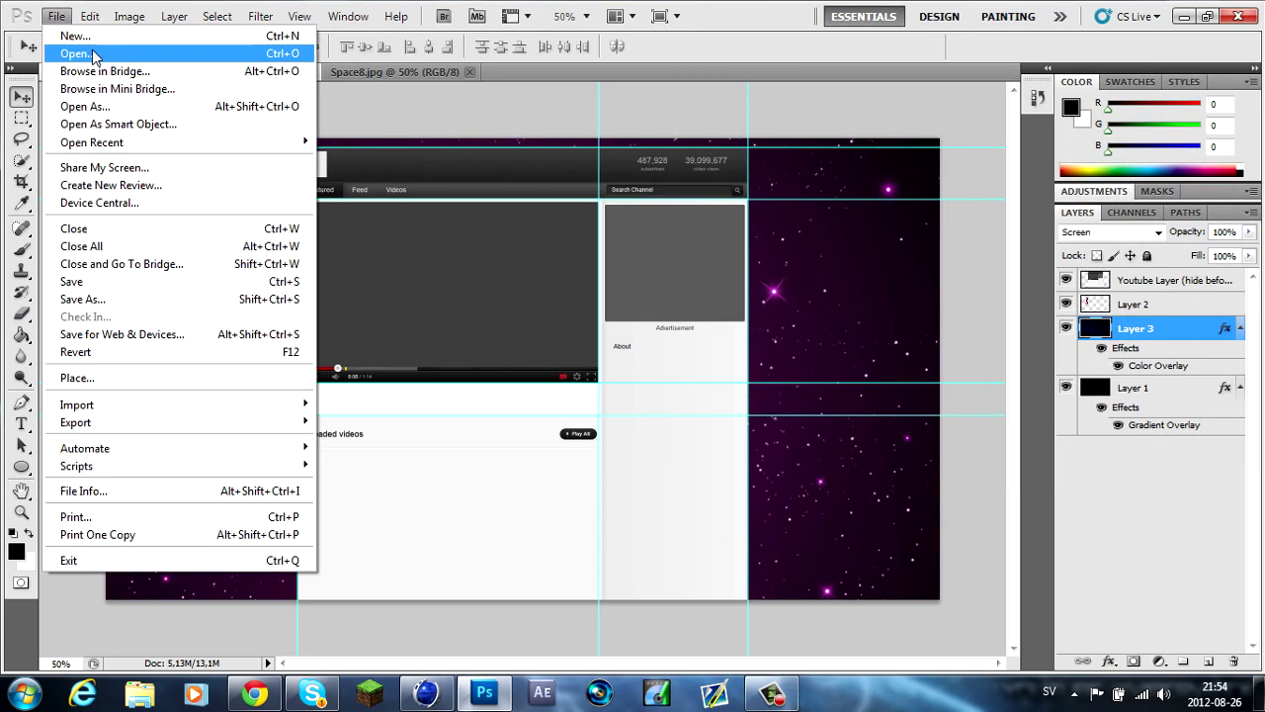
Open the soft pink glow image for the space backdrop
left_click(69, 48)
scroll(484, 318, "down", 2)
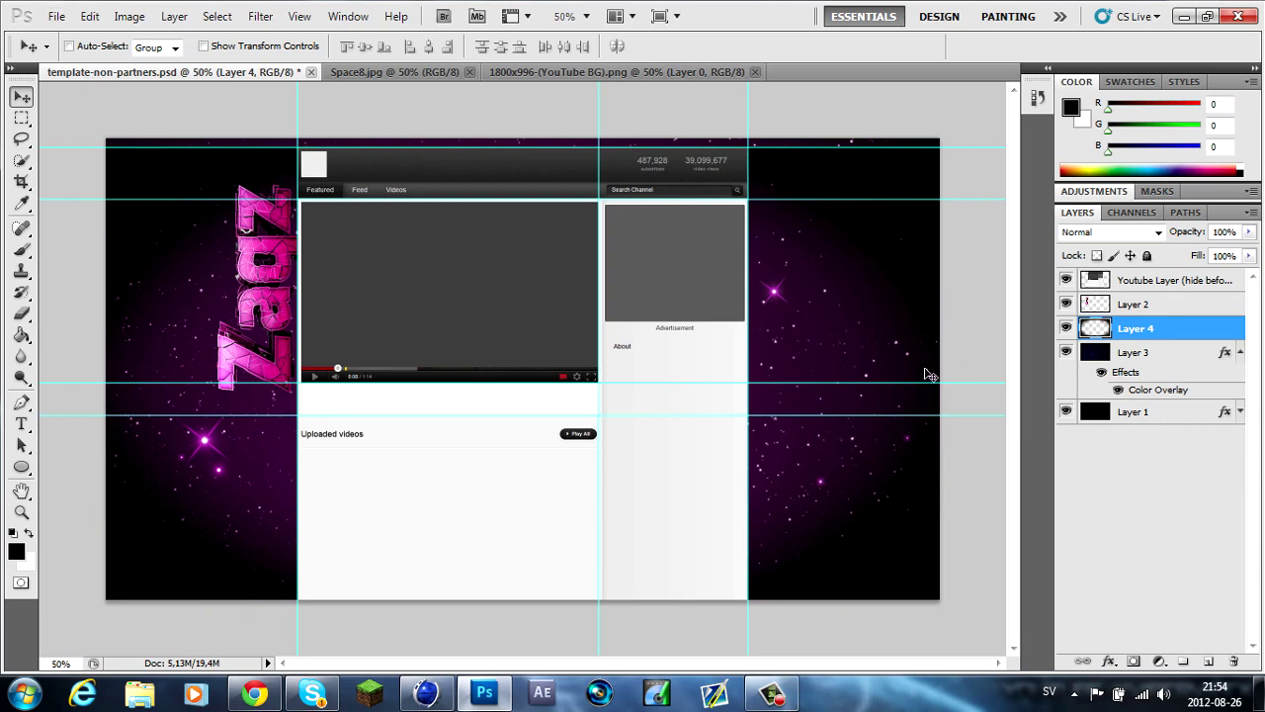
left_click(57, 17)
Bring in Lens Effect Coarse.png in Screen mode beneath the star layer and close the extra document
left_click(69, 47)
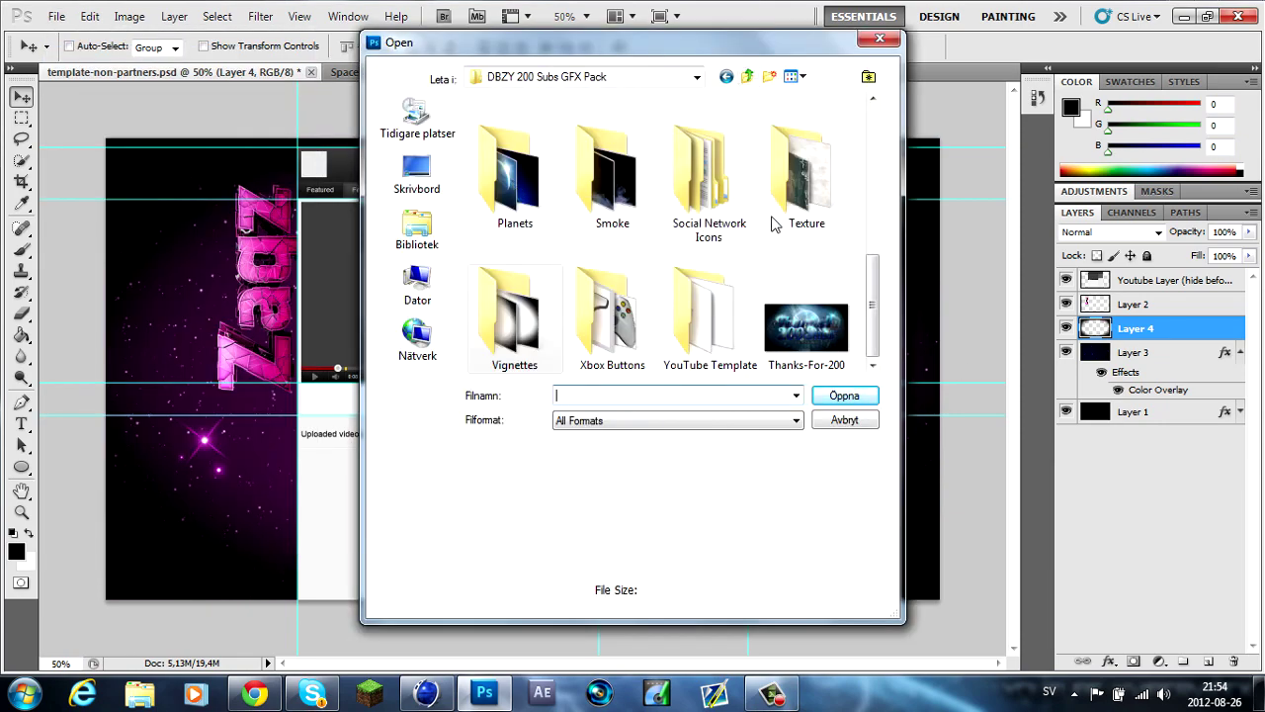
scroll(788, 231, "up", 3)
scroll(788, 231, "down", 1)
double_click(515, 291)
double_click(517, 207)
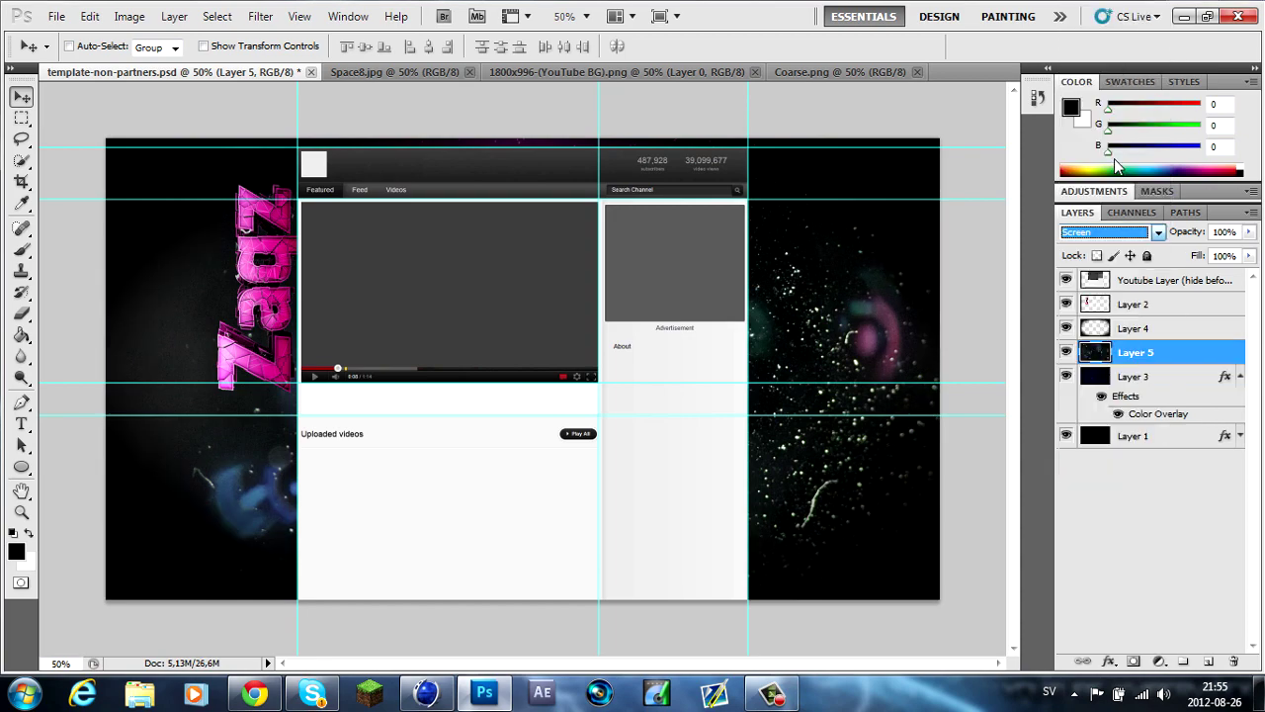
left_click_drag(1132, 396, 1168, 396)
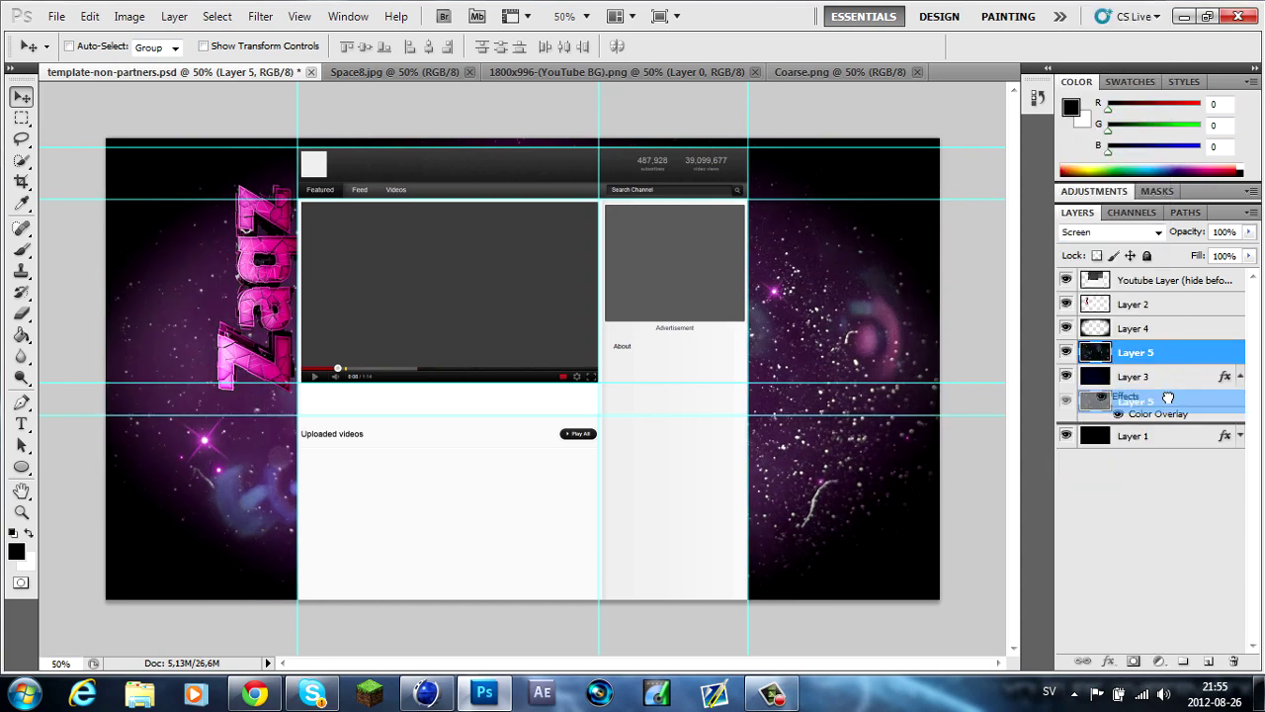
left_click(495, 79)
key("ctrl+w")
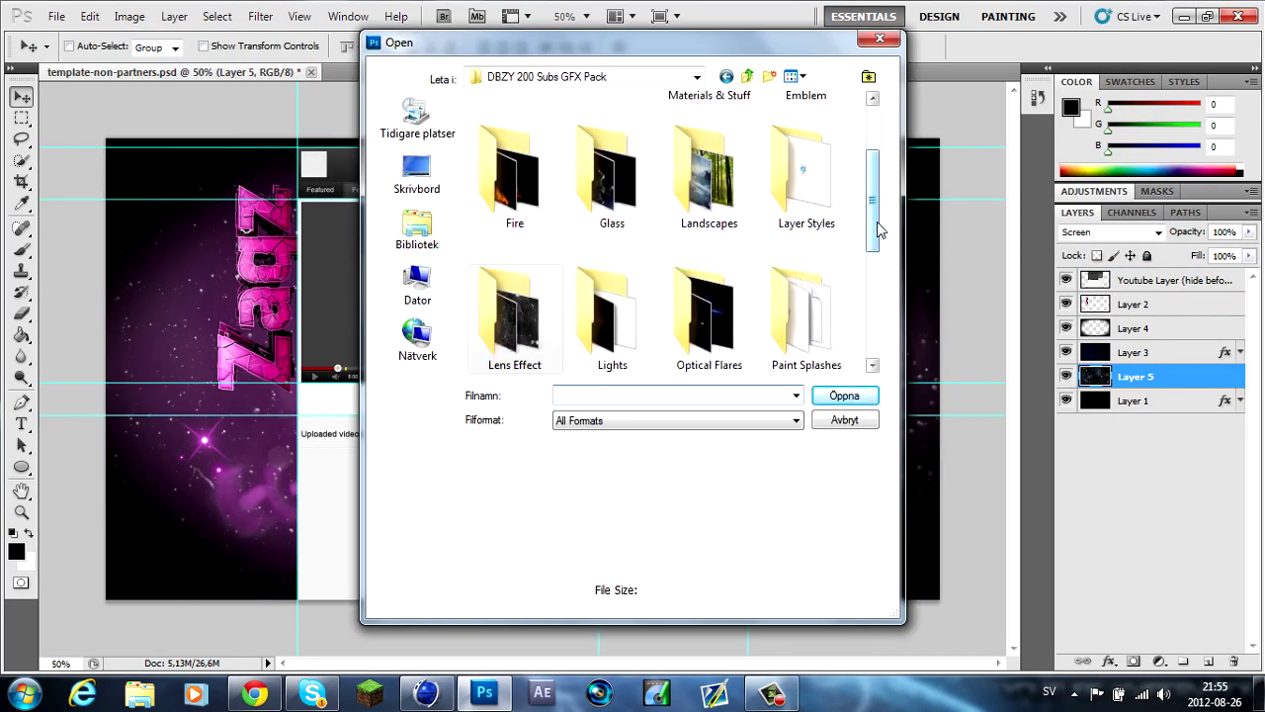
Open Texture 21.jpg and place it just above the Zaqz text layer
scroll(877, 221, "down", 2)
double_click(805, 241)
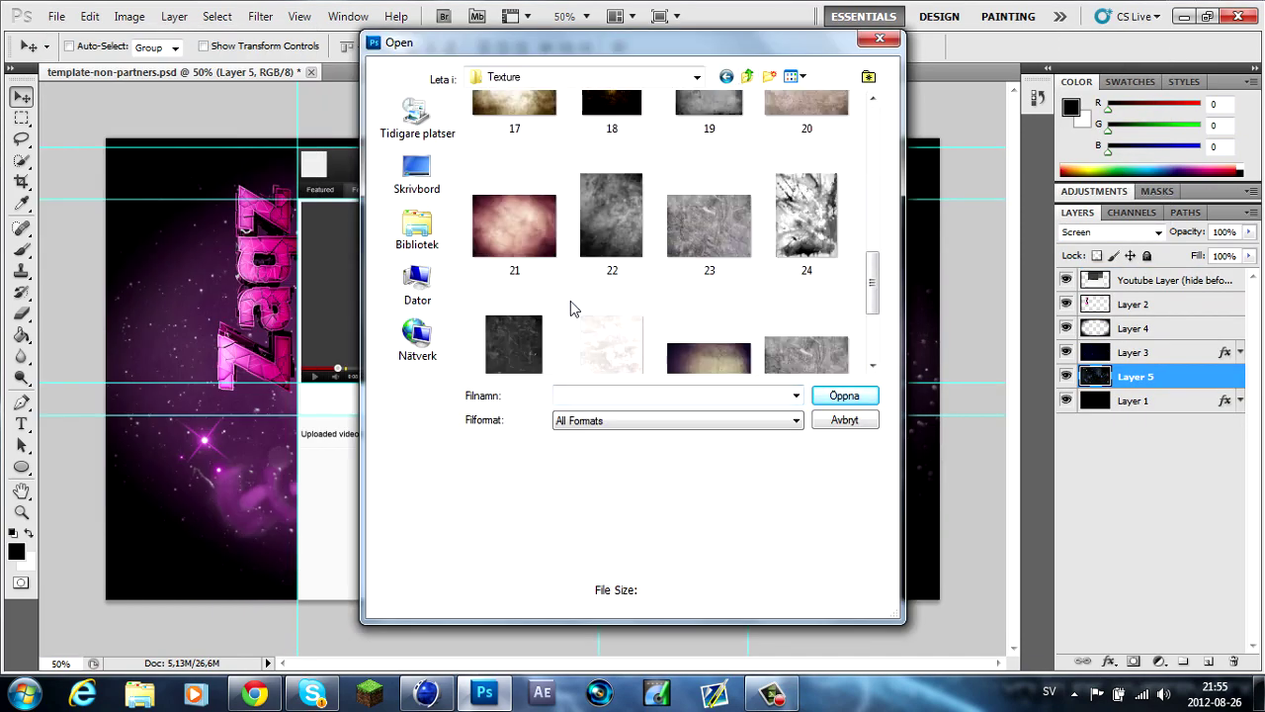
double_click(519, 234)
left_click_drag(429, 406, 252, 325)
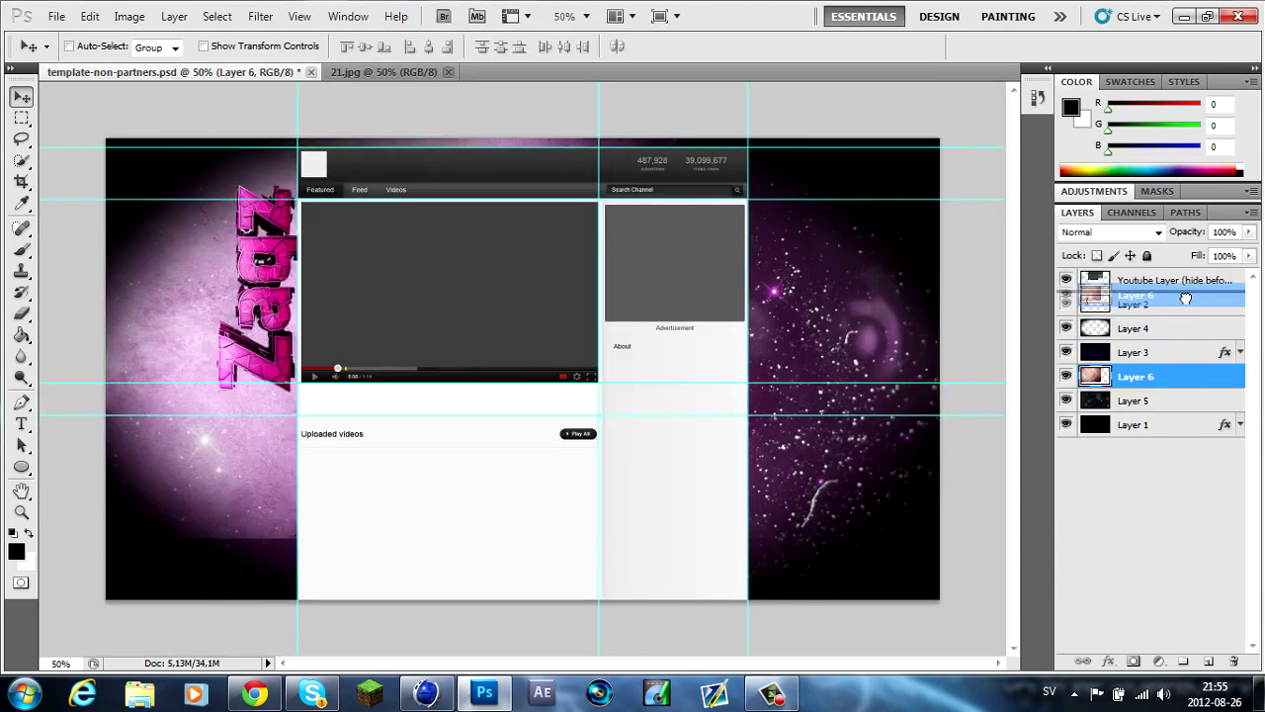
left_click_drag(1185, 301, 1185, 304)
Clip texture 21 to the Zaqz text in Soft Light and merge it down
right_click(1185, 304)
left_click(1073, 446)
left_click(1112, 233)
left_click(1108, 326)
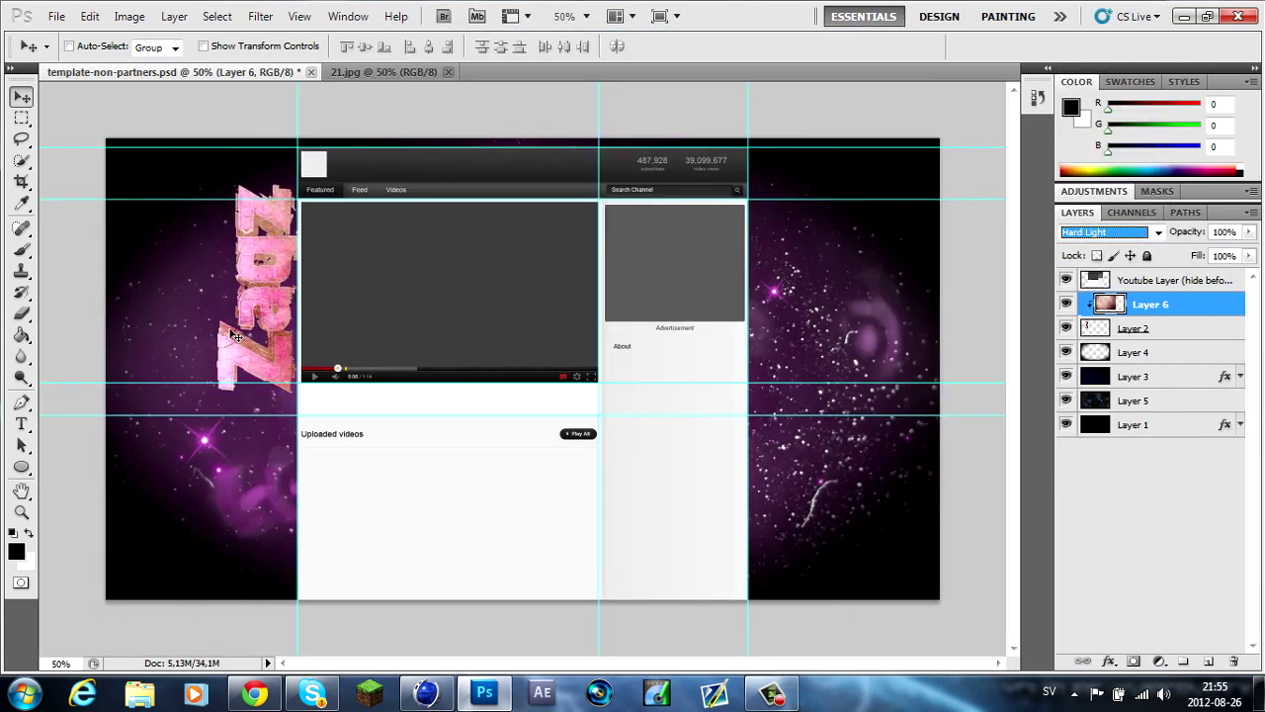
left_click(1108, 232)
left_click(1107, 308)
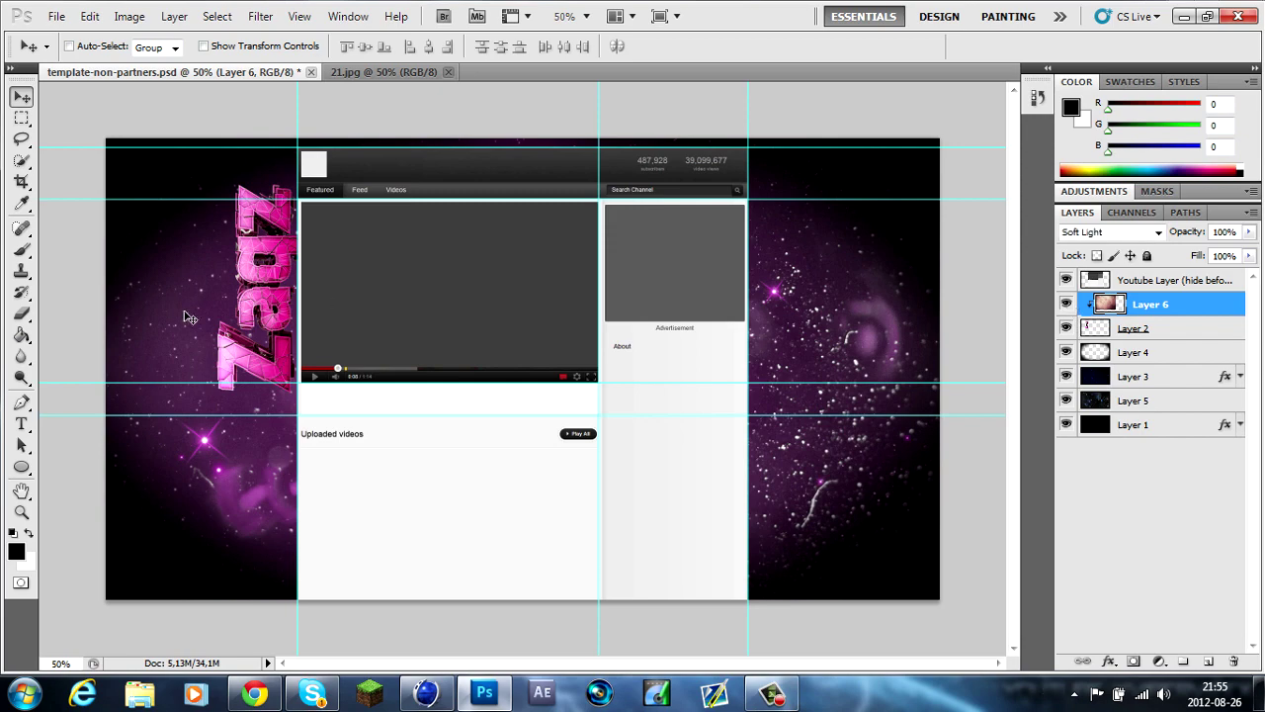
scroll(184, 317, "up", 3)
scroll(444, 383, "down", 3)
right_click(1180, 333)
left_click(1038, 621)
scroll(521, 141, "down", 1)
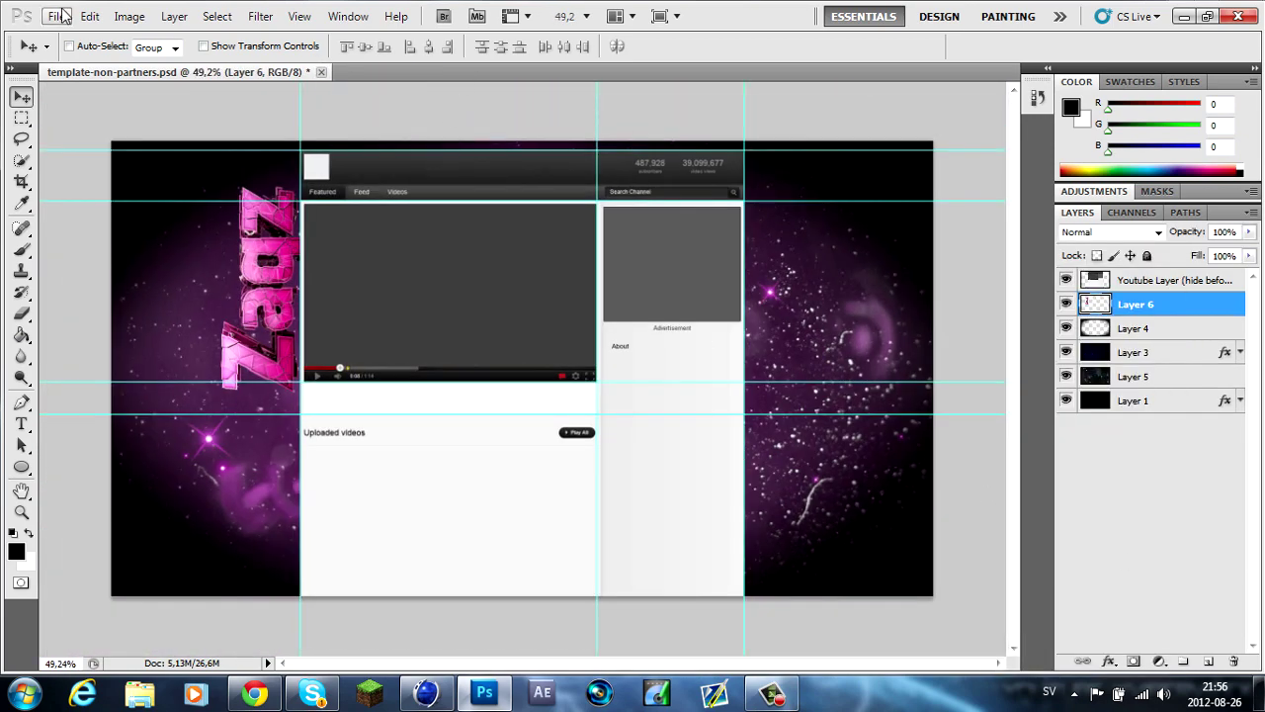
Open Optical Flares (124).png from the Optical Flares folder
left_click(62, 16)
left_click(84, 56)
left_click(747, 76)
double_click(656, 252)
scroll(862, 150, "down", 2)
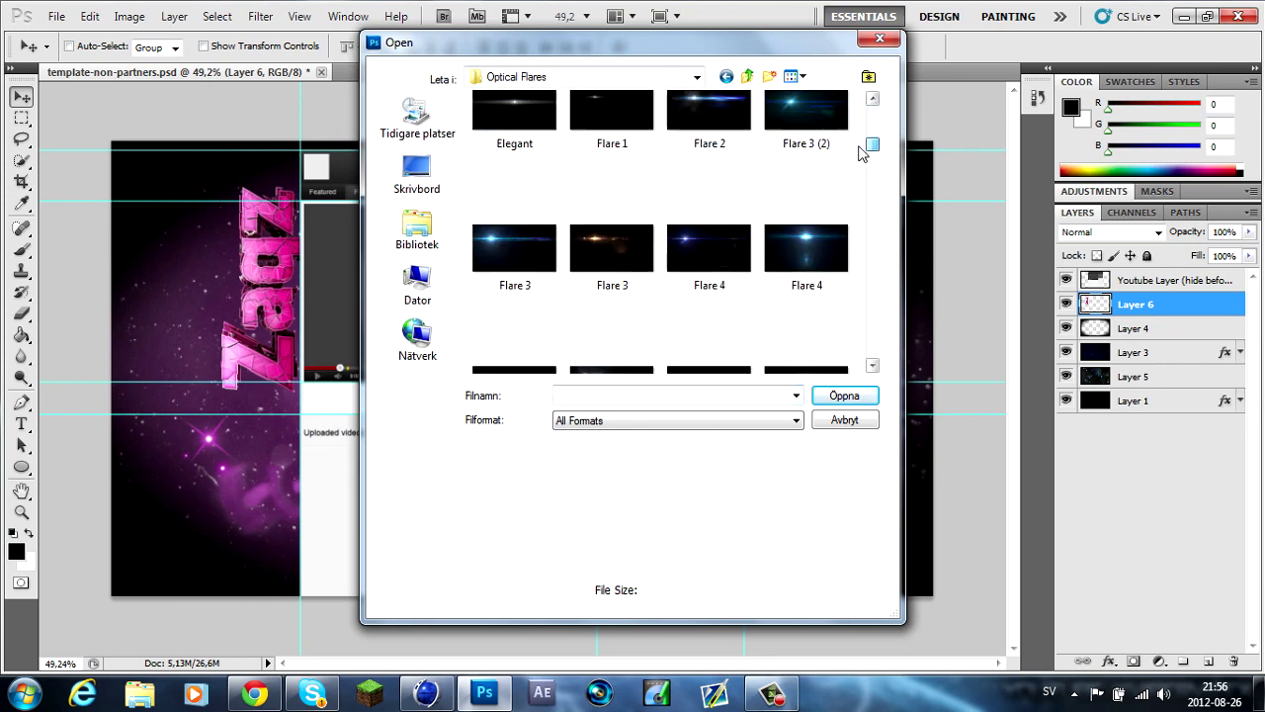
left_click_drag(873, 158, 840, 227)
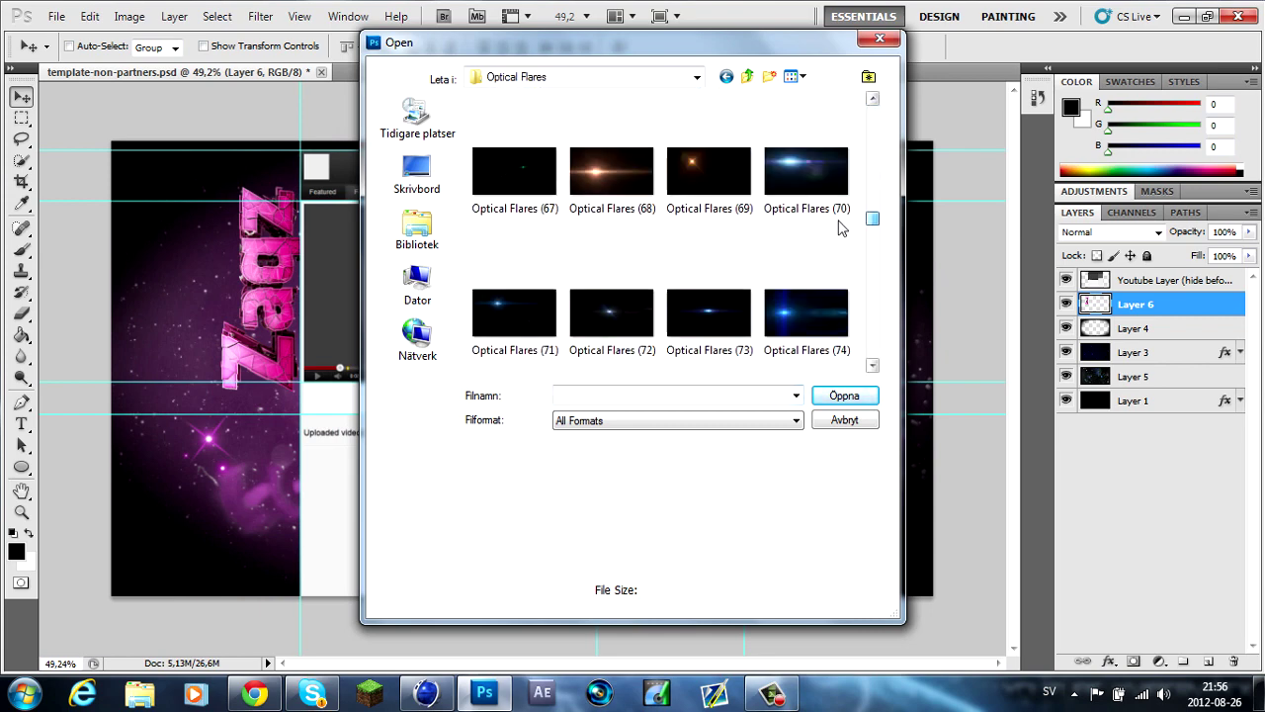
left_click_drag(840, 227, 836, 252)
double_click(806, 198)
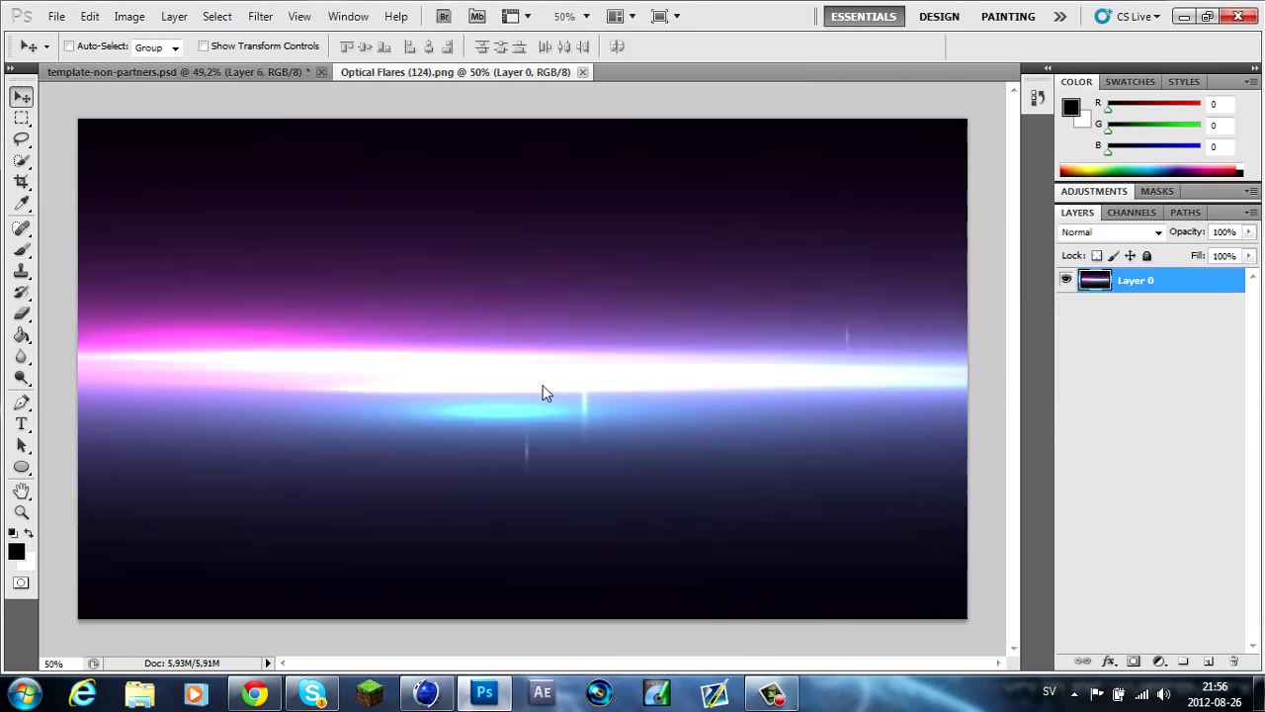
Rotate the flare -90° at the left of the template and blend it in Screen mode
key("ctrl+t")
mouse_move(541, 392)
left_mouse_down()
mouse_move(198, 296)
mouse_move(361, 285)
mouse_move(300, 452)
left_mouse_up()
key("Return")
left_click(1112, 231)
left_click(1071, 163)
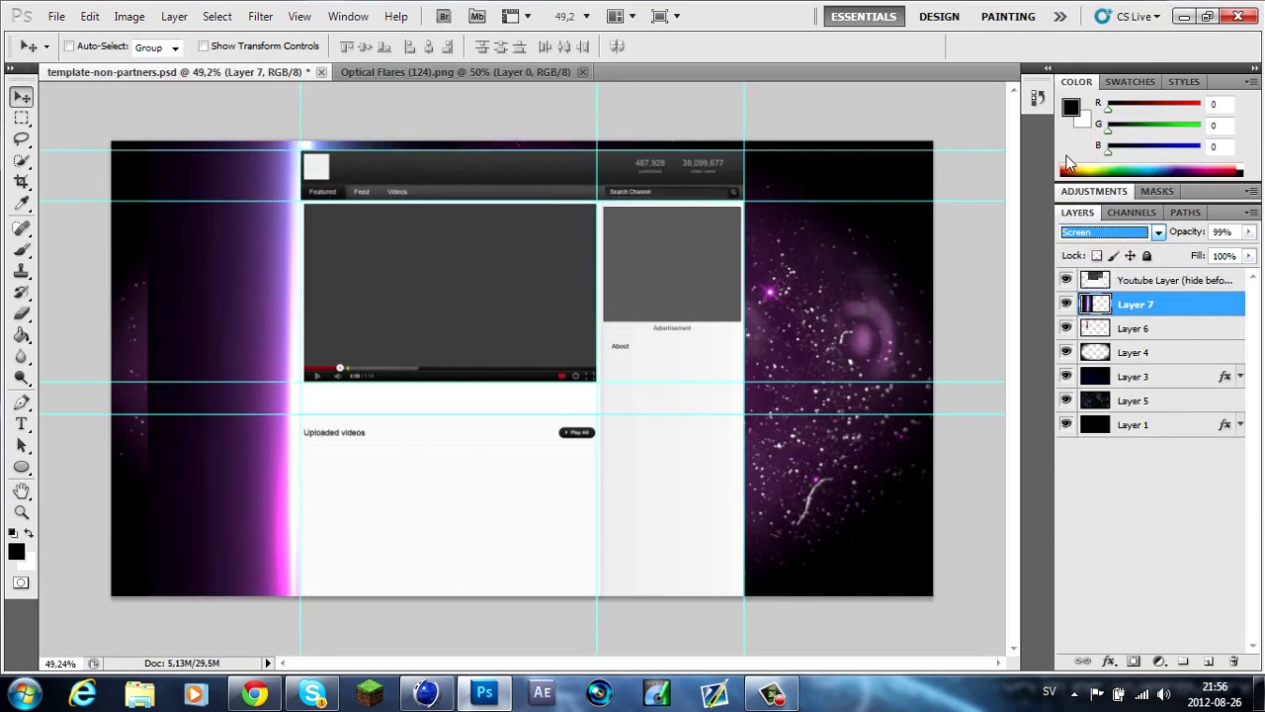
Erase the flare's hard edges near the Zaqz text
left_click(22, 313)
mouse_move(138, 390)
left_mouse_down()
mouse_move(297, 113)
mouse_move(206, 302)
left_mouse_up()
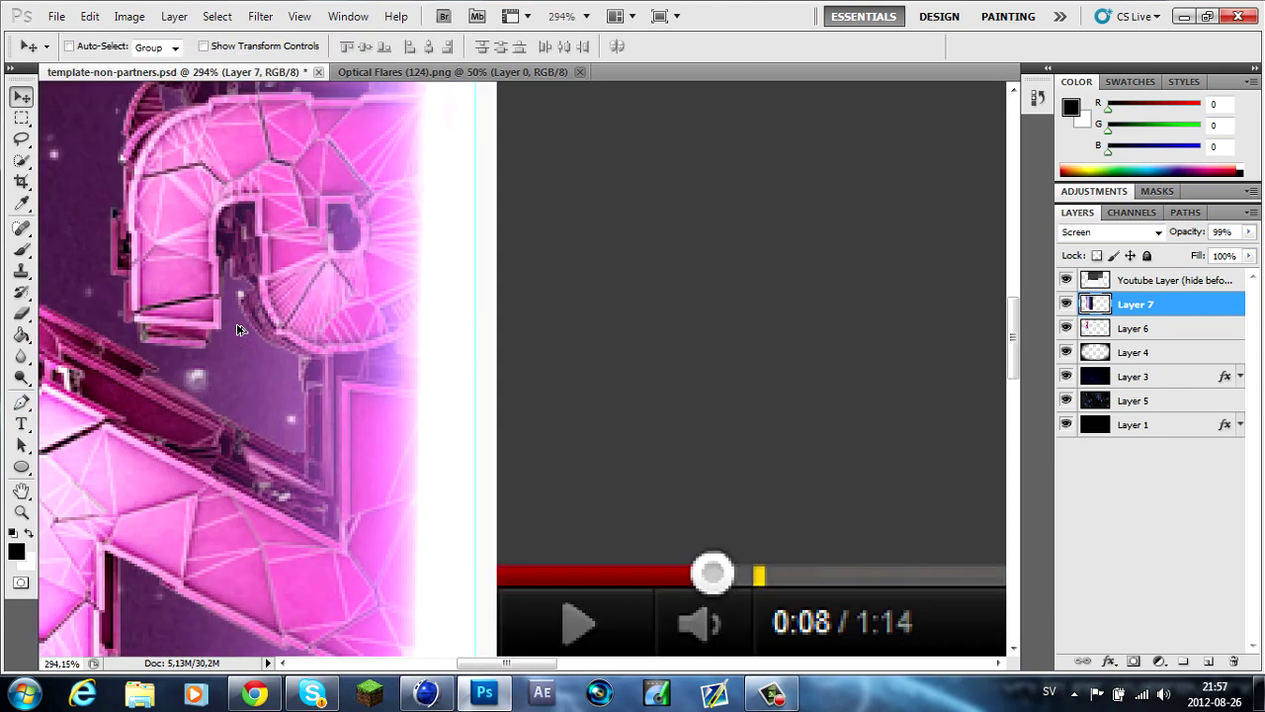
scroll(251, 319, "up", 5)
scroll(394, 389, "down", 5)
left_click(22, 313)
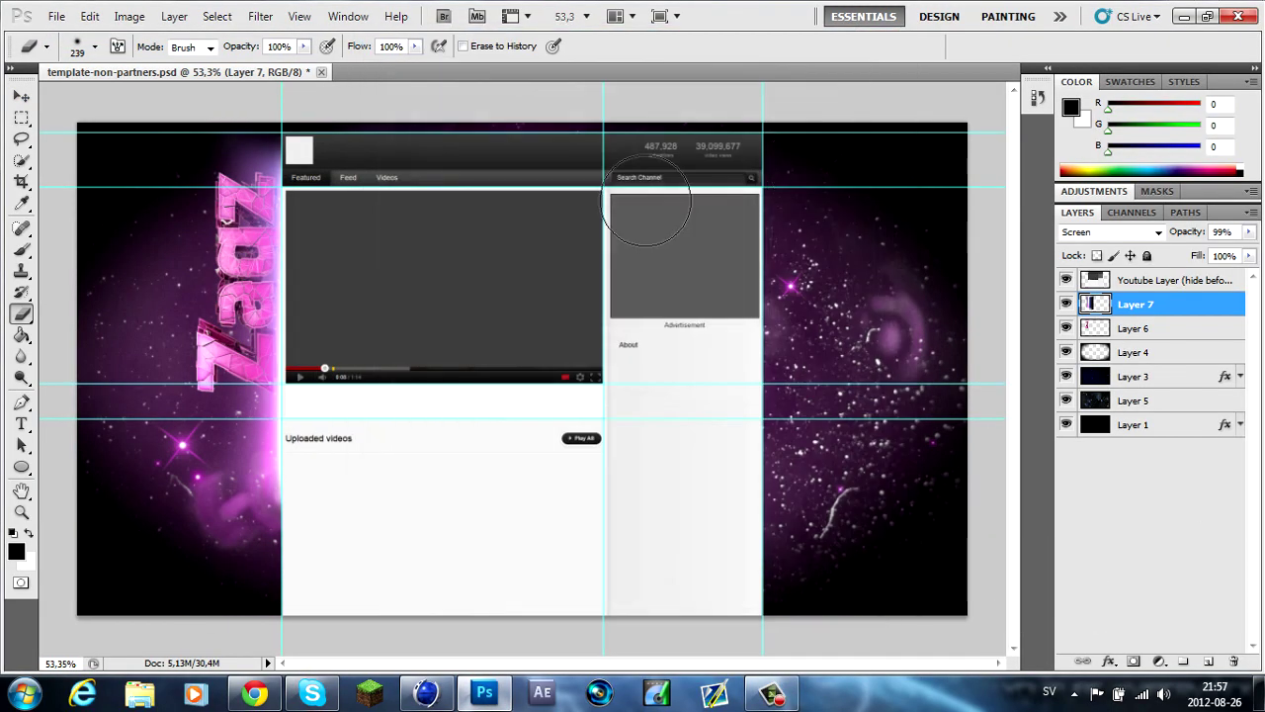
Bring the Abandoned light image into the template in Screen blend mode
key("v")
left_click_drag(455, 367, 906, 279)
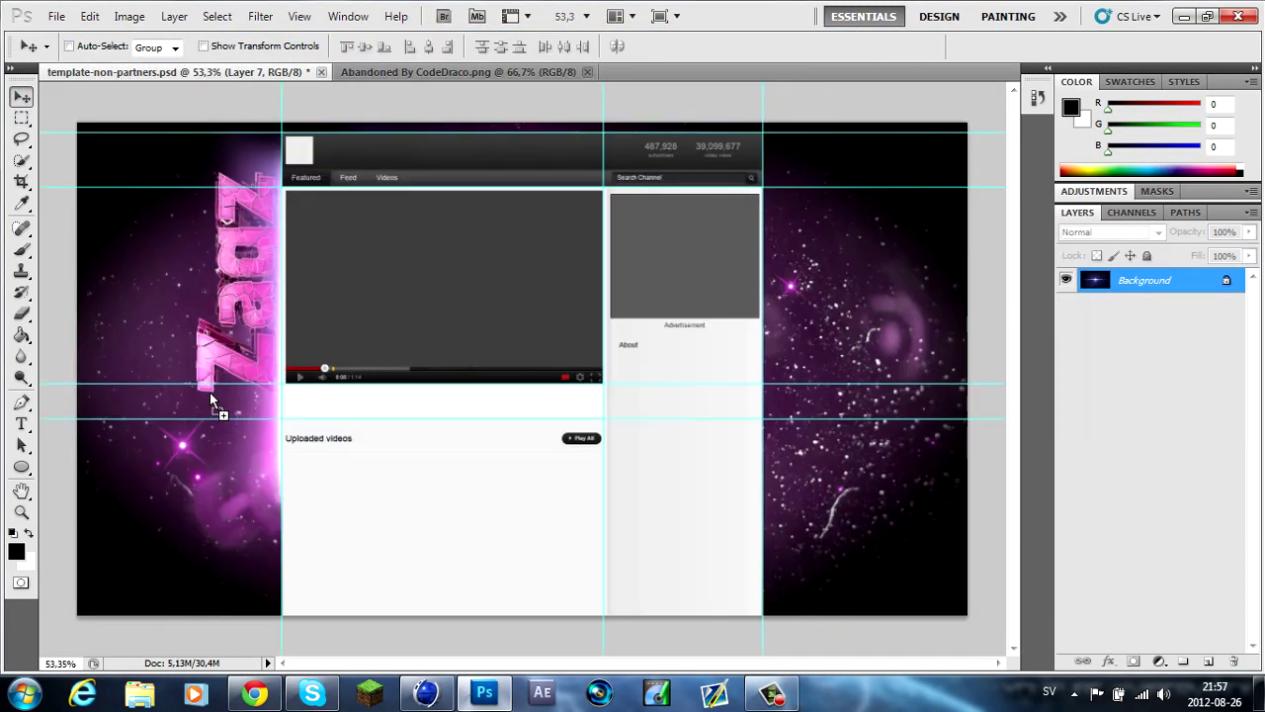
left_click(1113, 231)
left_click(1088, 227)
Shrink the light streak and rotate it about 21 degrees beside the Zaqz text
key("ctrl+t")
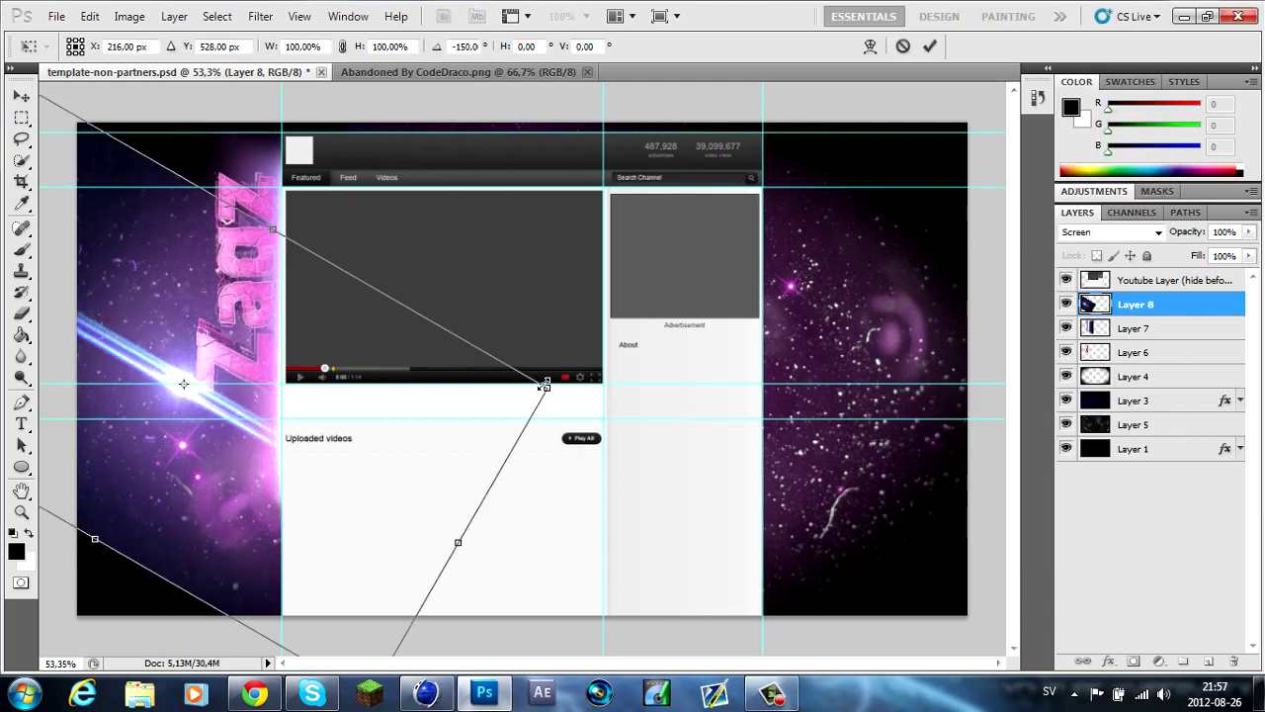
left_click_drag(415, 553, 309, 462)
left_click(21, 96)
left_click(514, 283)
key("ctrl+t")
left_click_drag(301, 245, 249, 383)
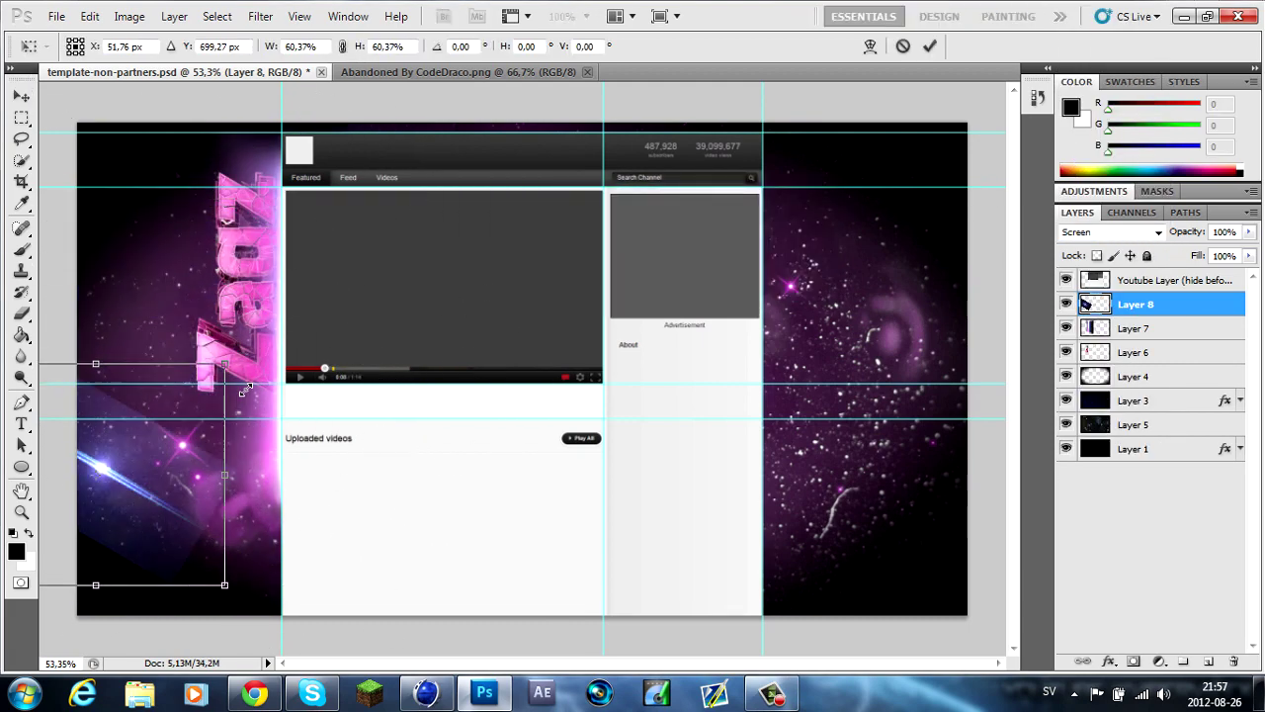
left_click(21, 95)
key("Return")
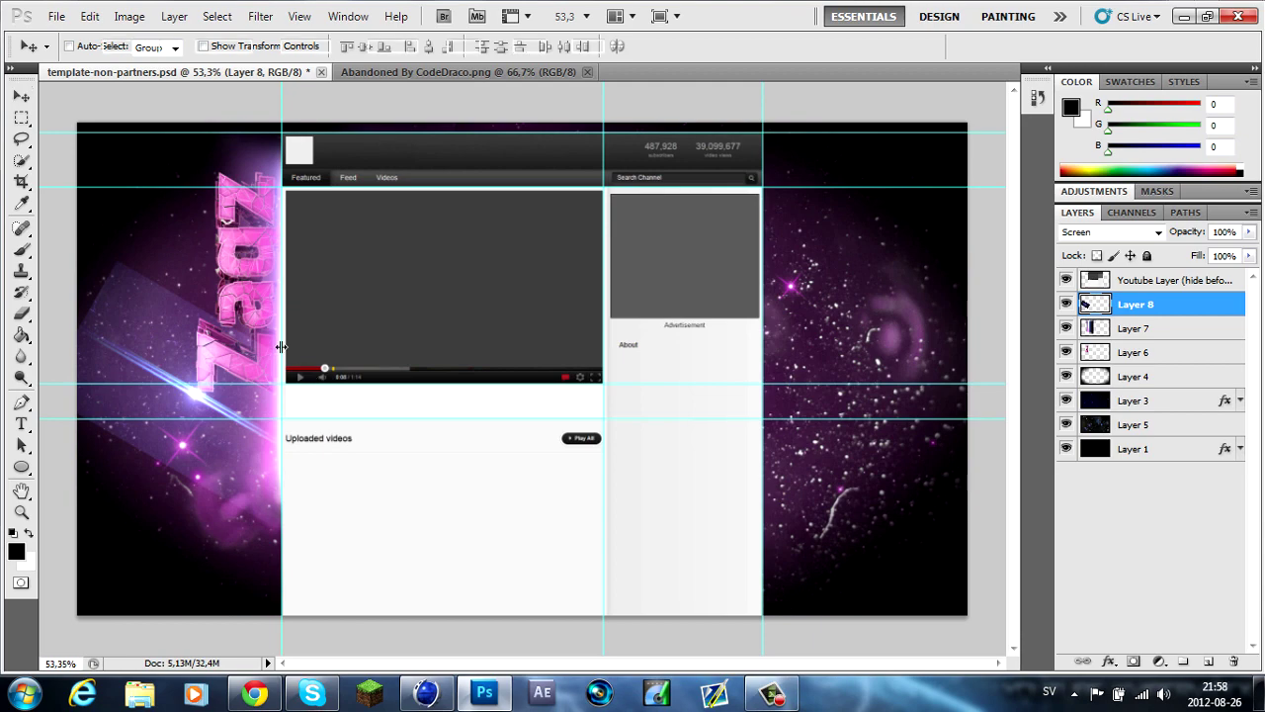
key("ctrl+t")
left_click_drag(282, 347, 305, 387)
left_click(21, 96)
key("Return")
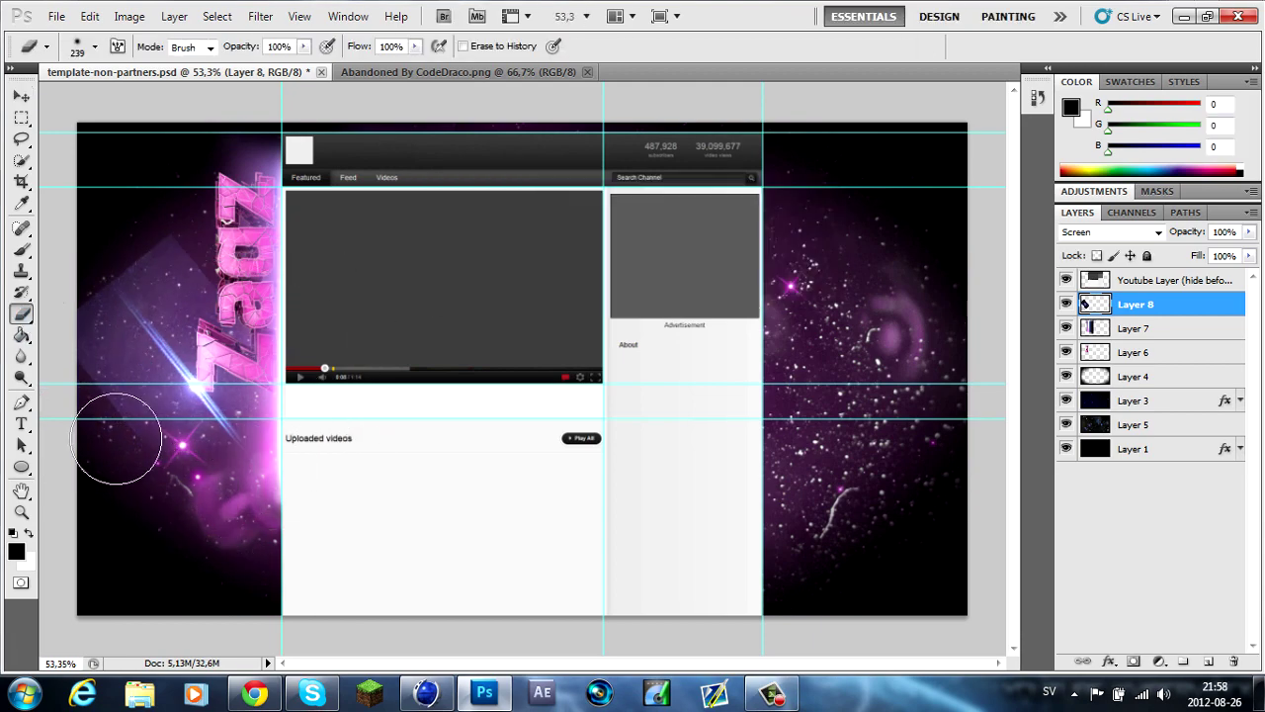
Give the light streak a magenta Hue colour overlay
double_click(1174, 311)
left_click(756, 337)
left_click(984, 160)
left_click(978, 668)
left_click(1053, 159)
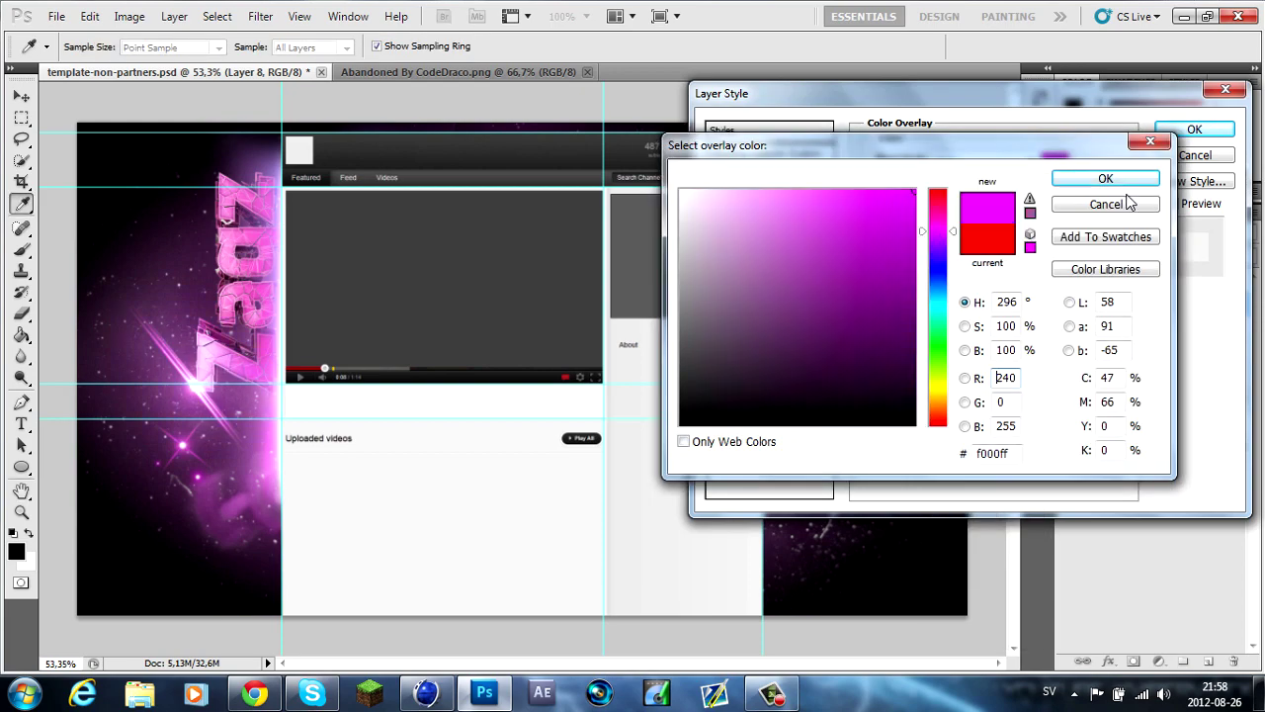
left_click(1105, 178)
key("Return")
Select the vertical flare layer with the Eraser and fit the whole document in view
key("e")
left_click(1159, 372)
scroll(410, 241, "up", 2)
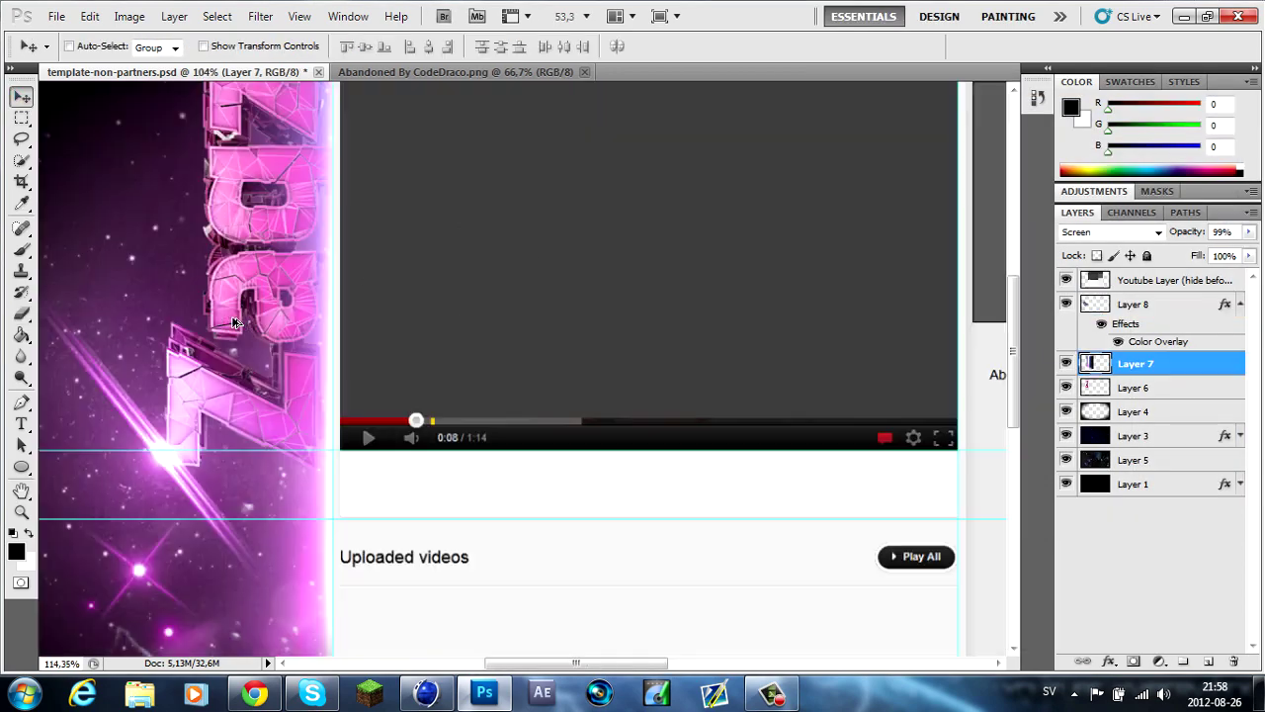
scroll(410, 240, "up", 2)
key("ctrl+0")
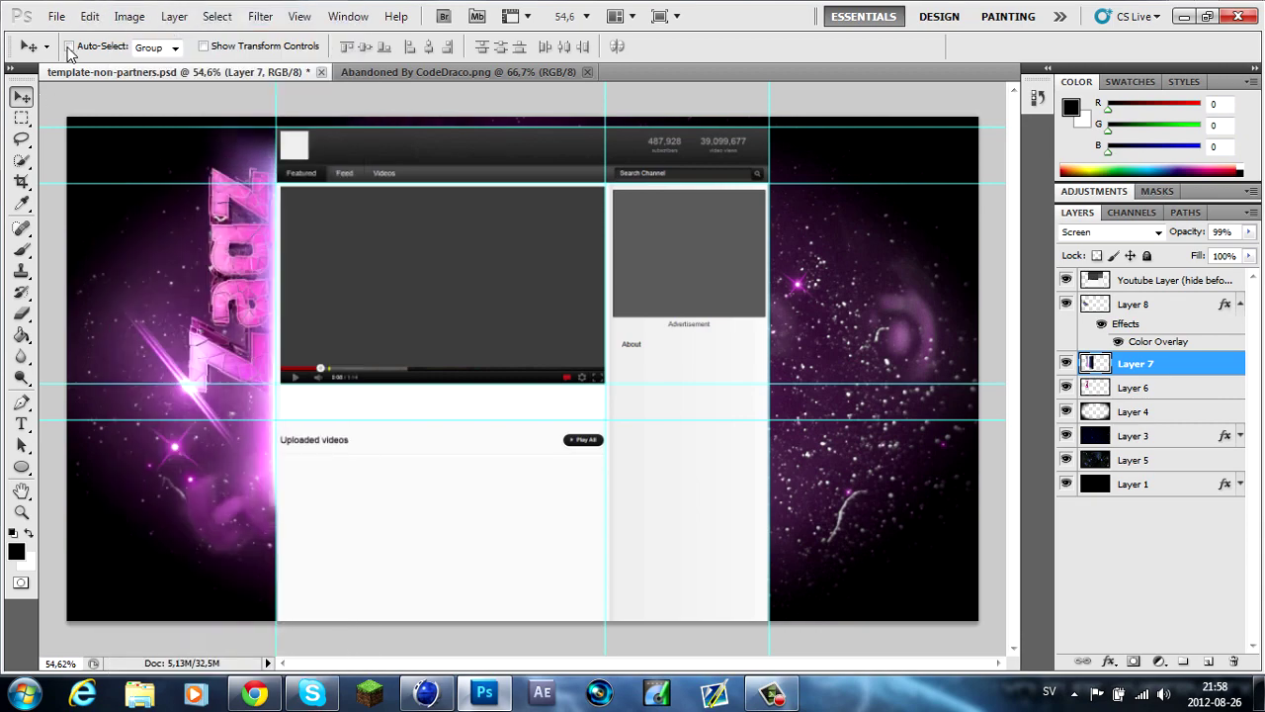
scroll(344, 292, "up", 2)
scroll(357, 326, "up", 1)
scroll(358, 326, "down", 2)
scroll(358, 326, "down", 1)
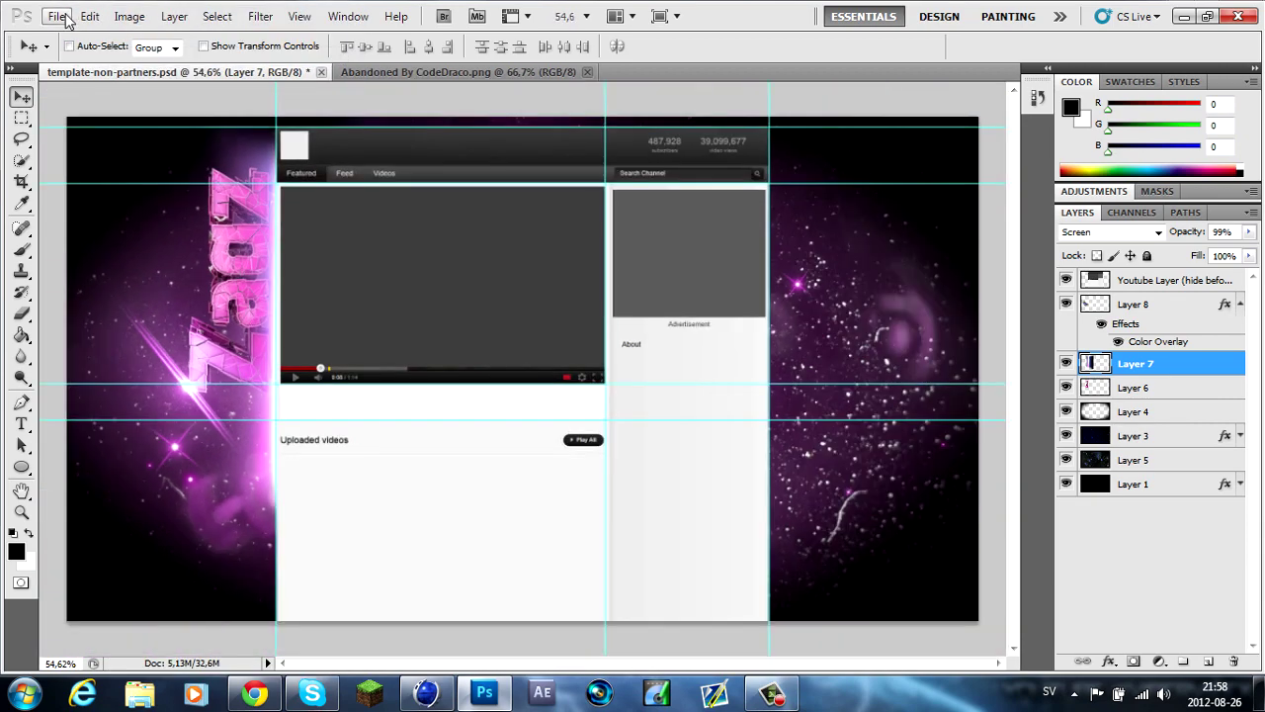
Open Space17.jpg from the Planets folder
key("ctrl+o")
scroll(671, 220, "down", 3)
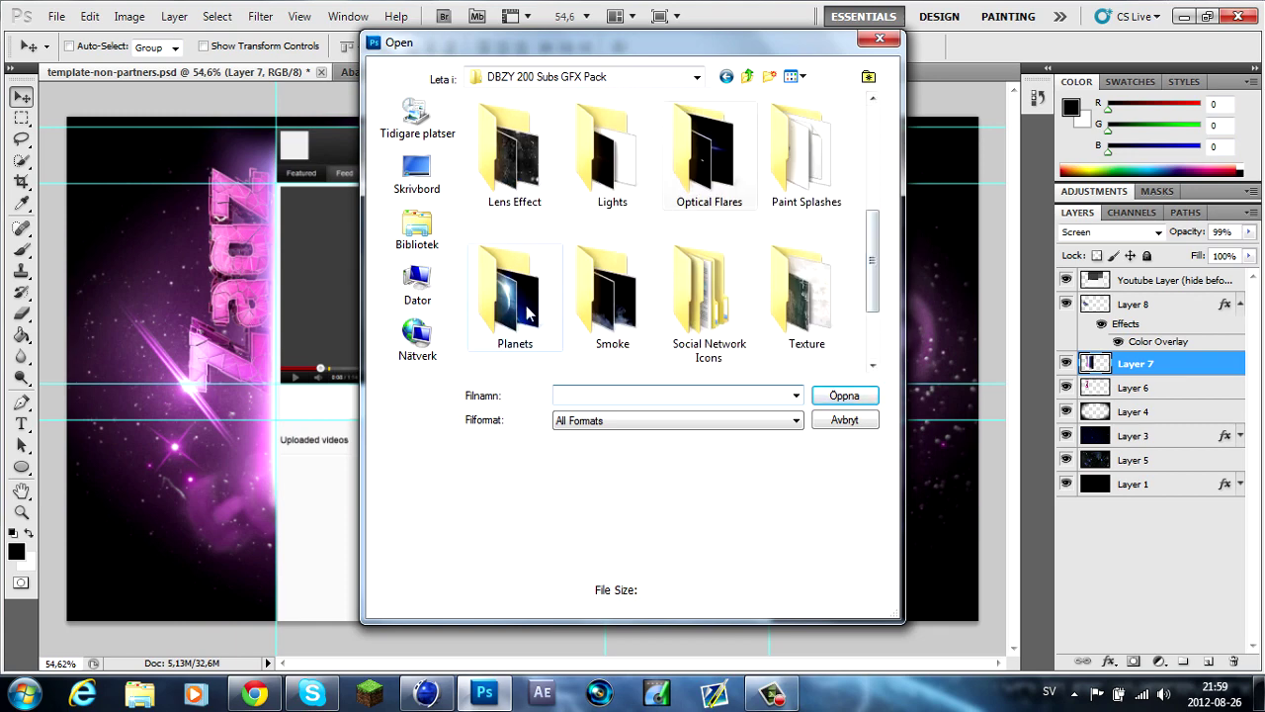
double_click(514, 292)
scroll(681, 312, "down", 5)
double_click(514, 183)
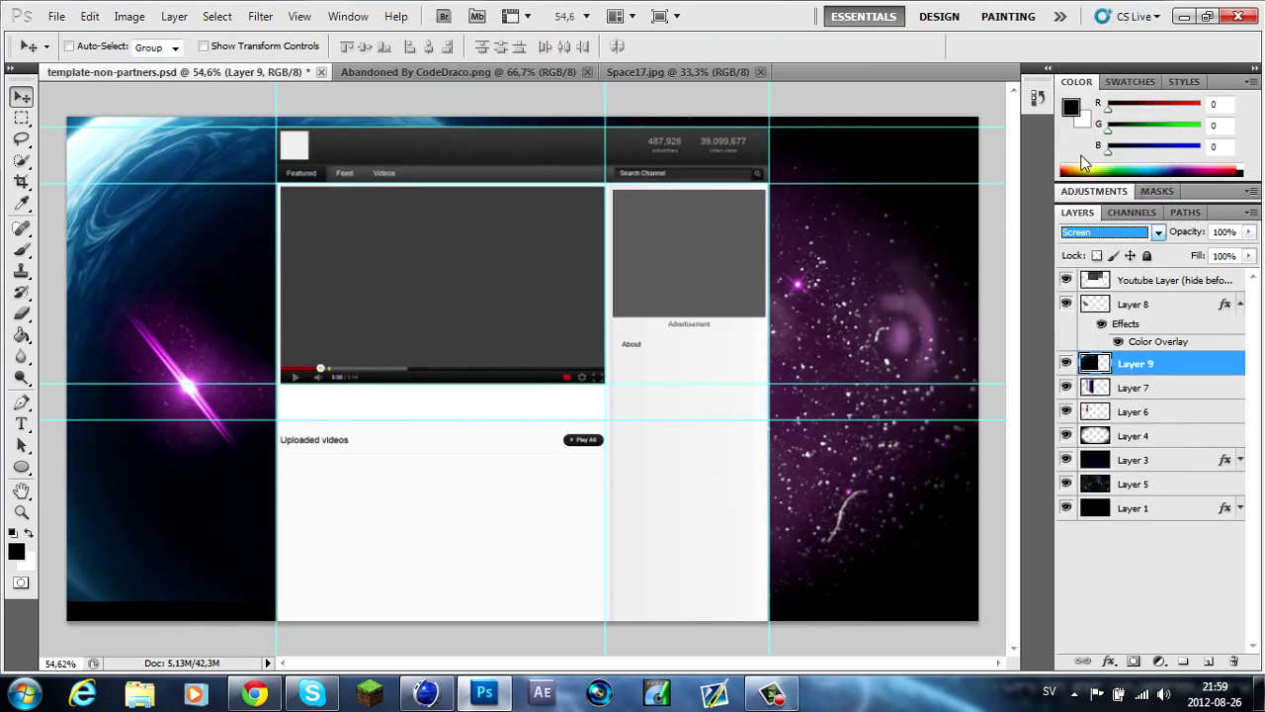
Place the planet below Layer 6, rotated and scaled onto the left side with edges erased
left_click_drag(1137, 364, 1168, 423)
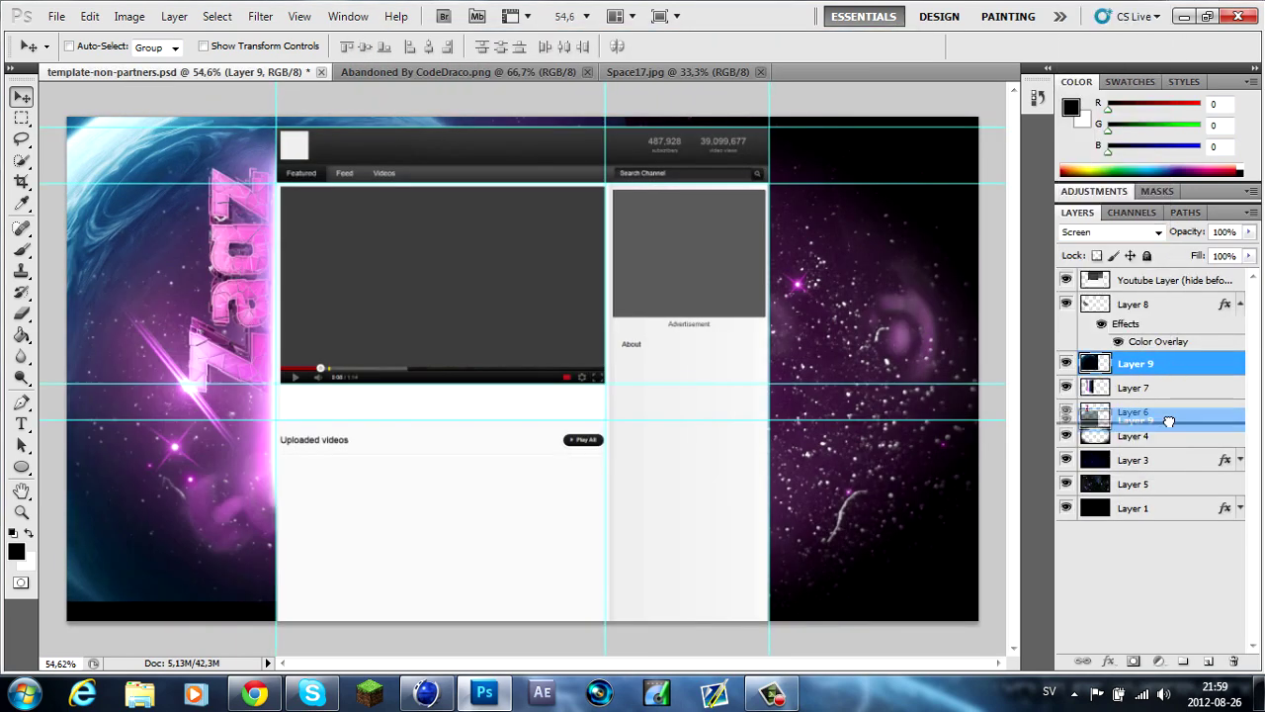
mouse_move(630, 452)
left_mouse_down()
mouse_move(353, 347)
mouse_move(446, 209)
left_mouse_up()
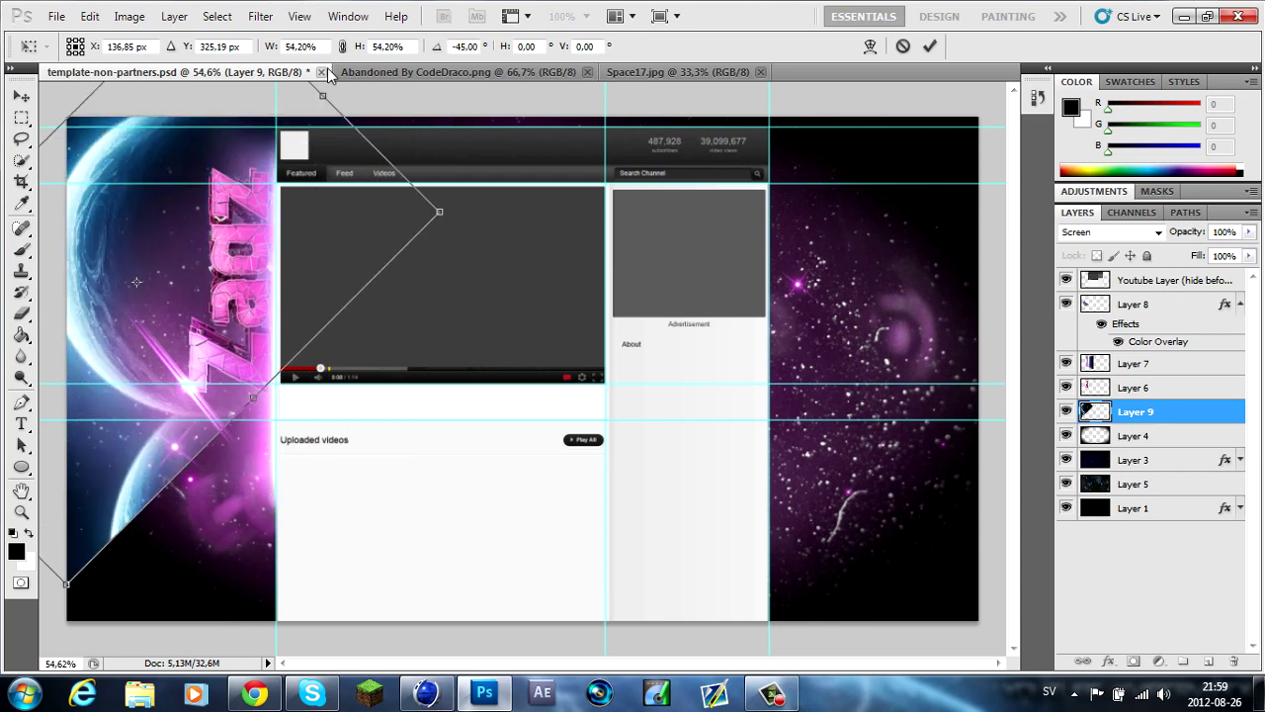
key("e")
key("Return")
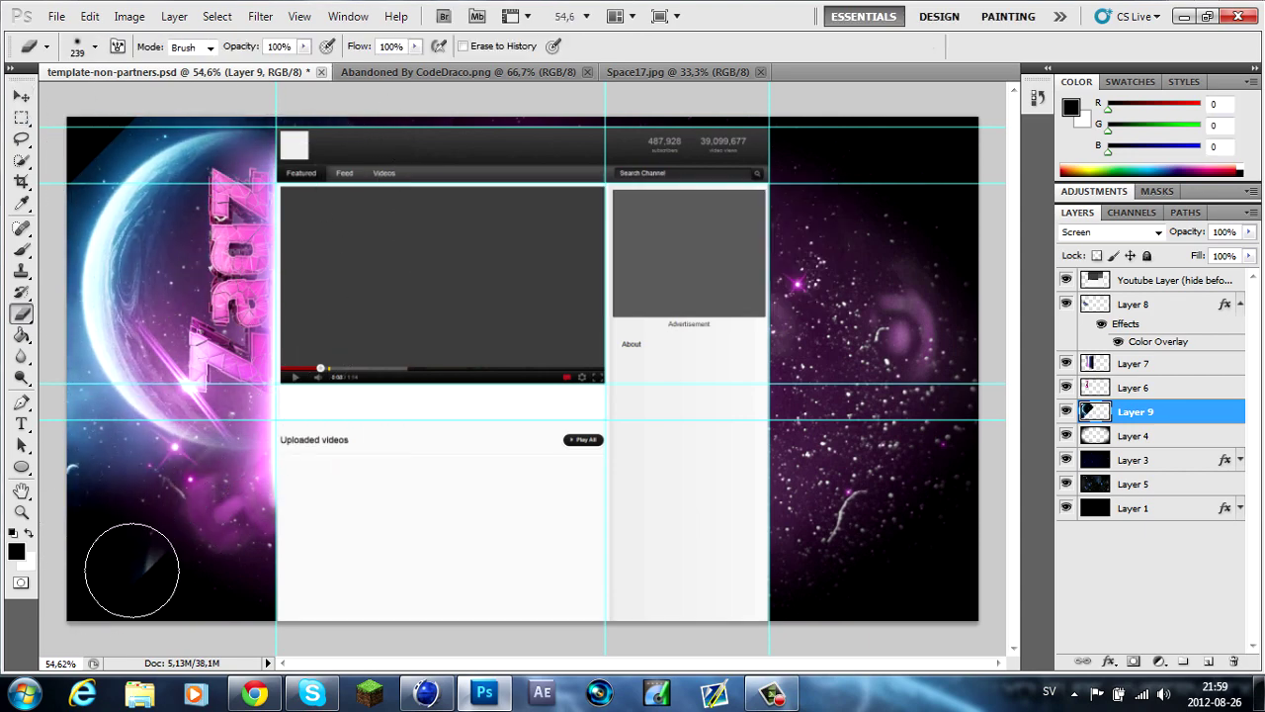
mouse_move(507, 642)
left_mouse_down()
mouse_move(485, 579)
mouse_move(426, 524)
left_mouse_up()
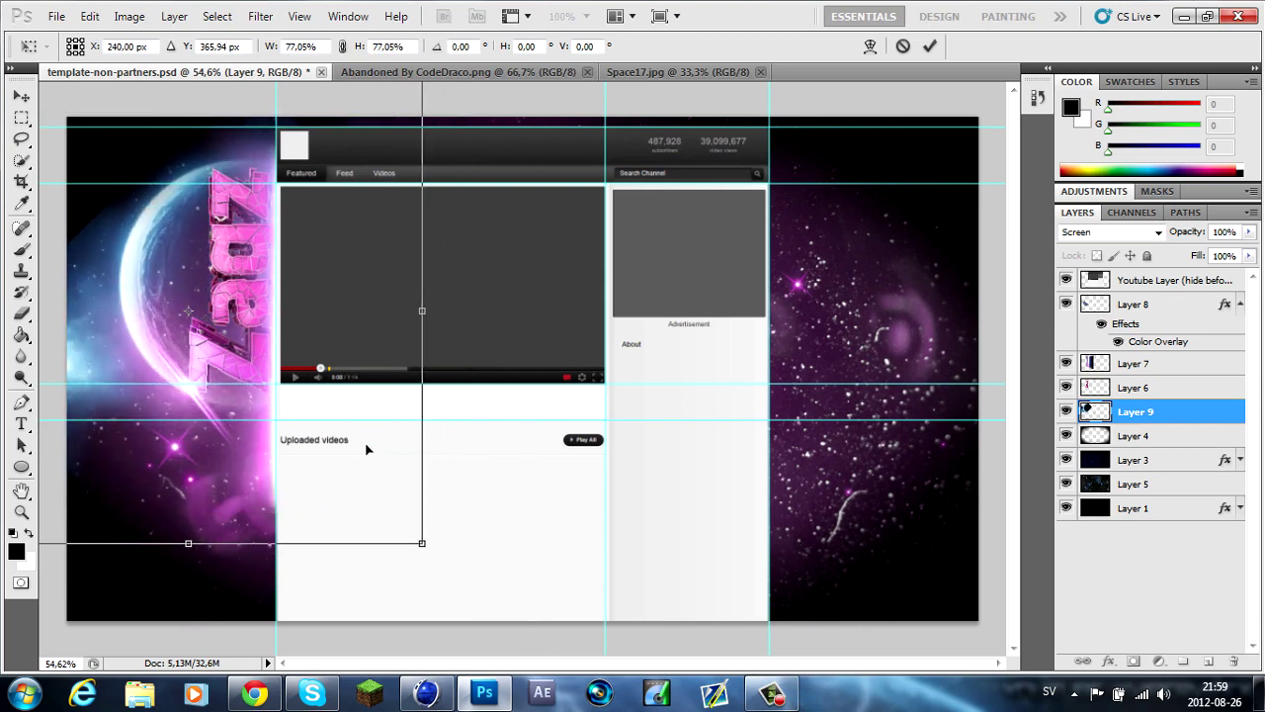
key("e")
key("Return")
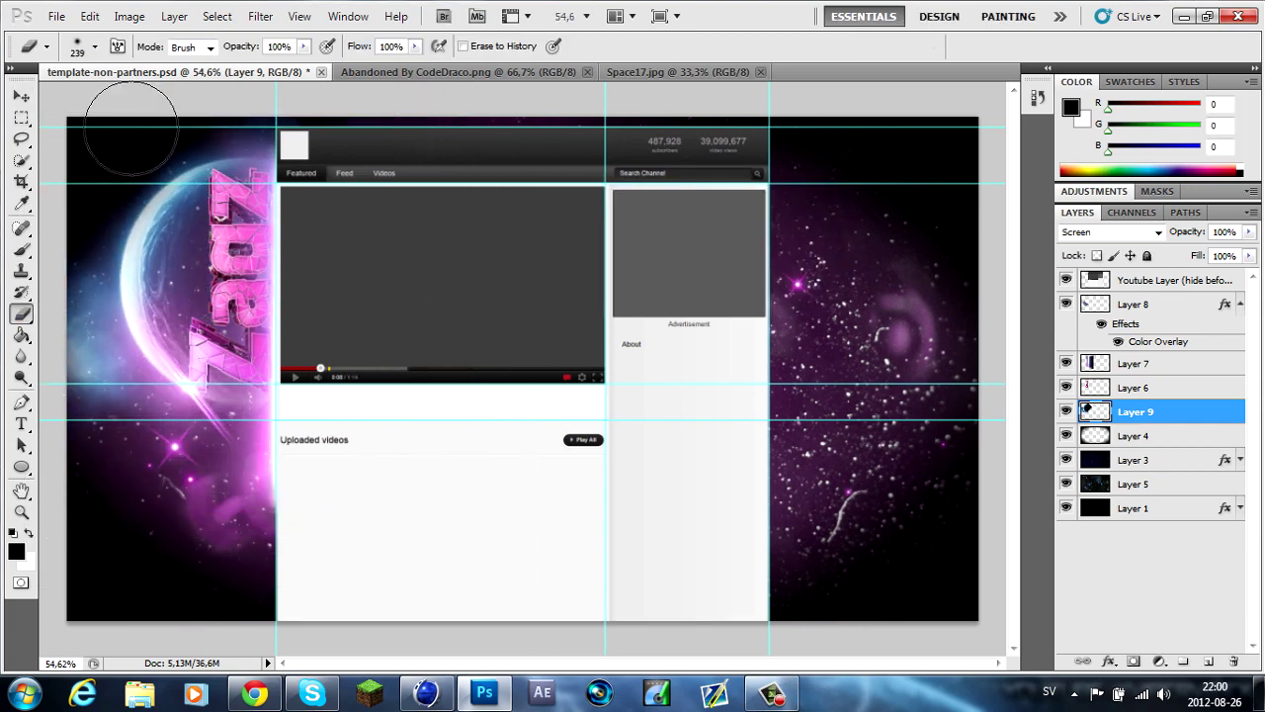
Tint the planet with a magenta Hue colour overlay
left_click(1109, 660)
left_click(978, 160)
left_click(1051, 155)
left_click(1178, 175)
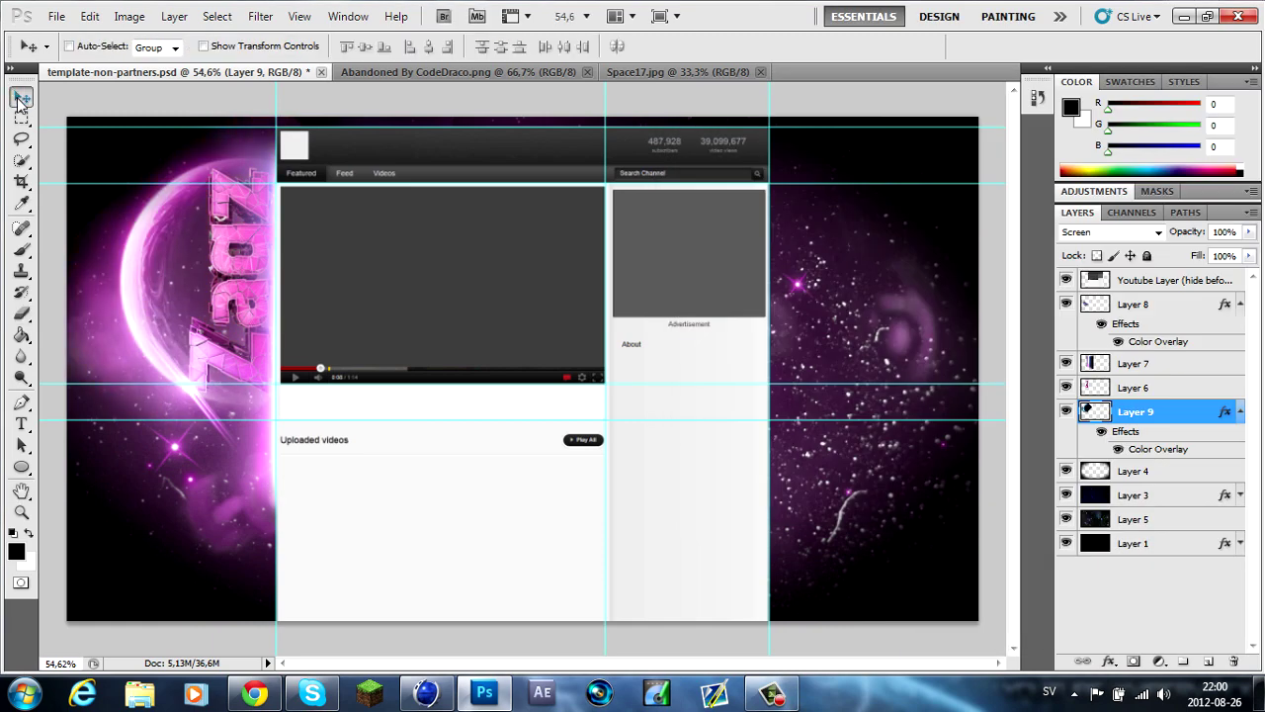
key("ctrl+o")
Open the Eye_of_Flame image from the graphics pack's Lights folder
left_click(747, 76)
double_click(601, 192)
scroll(762, 285, "down", 2)
scroll(762, 285, "down", 5)
scroll(712, 287, "down", 3)
scroll(712, 287, "down", 3)
double_click(726, 220)
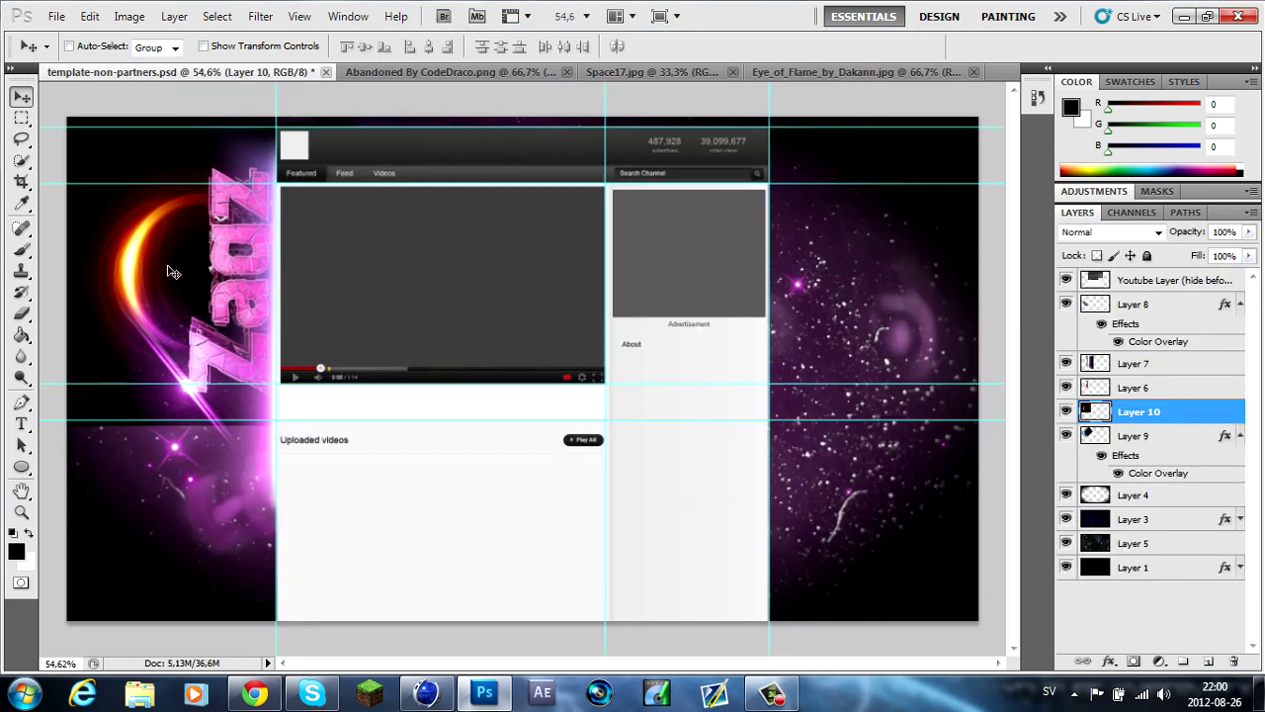
Blend the light layer in Screen mode and apply its 45° rotation and placement
left_click(1112, 231)
left_click(1075, 158)
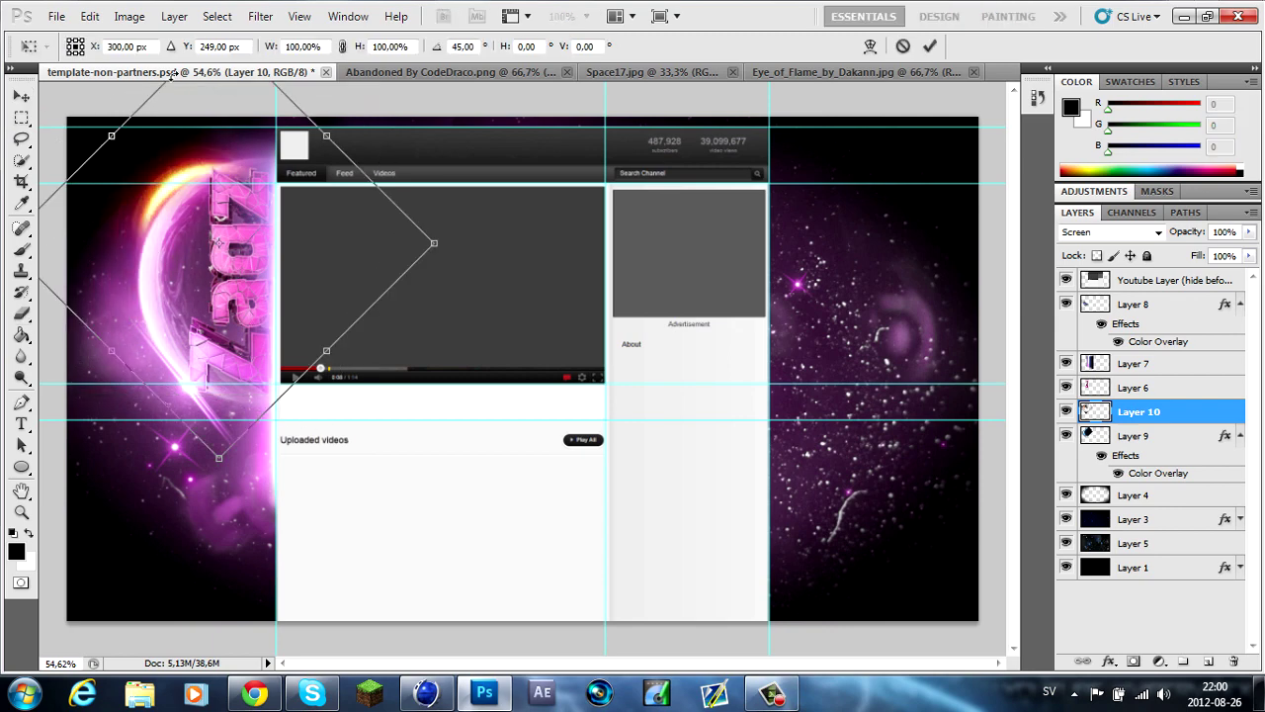
left_click(21, 95)
left_click(634, 278)
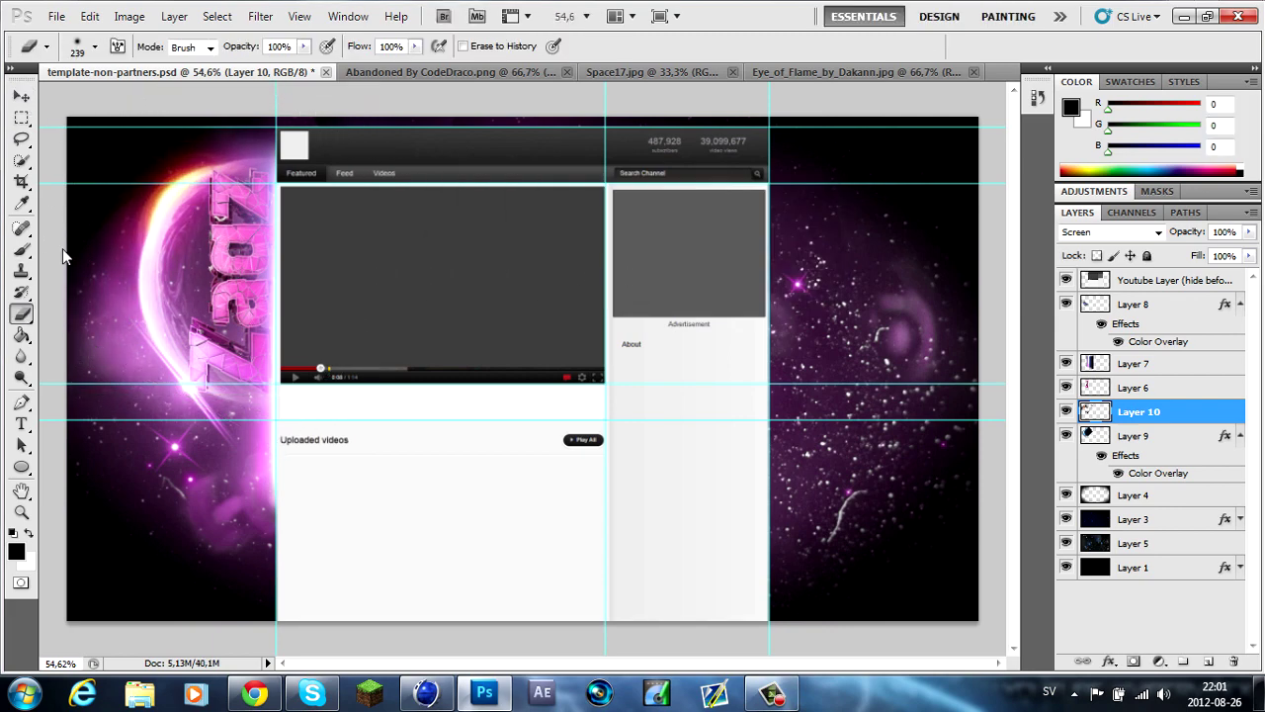
Add a magenta Color Overlay in Hue mode to the light layer
double_click(1204, 399)
left_click(1003, 155)
left_click(1028, 485)
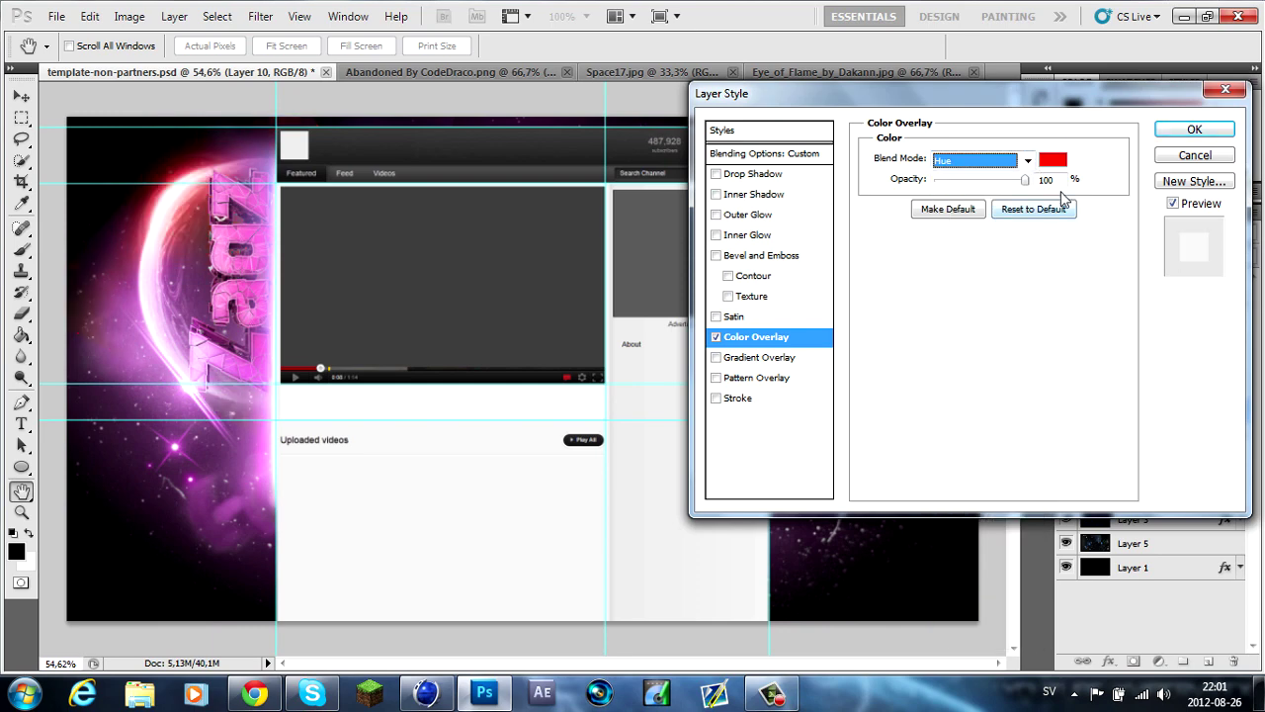
left_click(1054, 155)
left_click(939, 235)
left_click(1104, 183)
left_click(1194, 130)
Erase parts of the light, duplicate it as Layer 10 copy, and rotate the copy -45°
key("e")
right_click(1191, 417)
left_click(1068, 299)
key("Return")
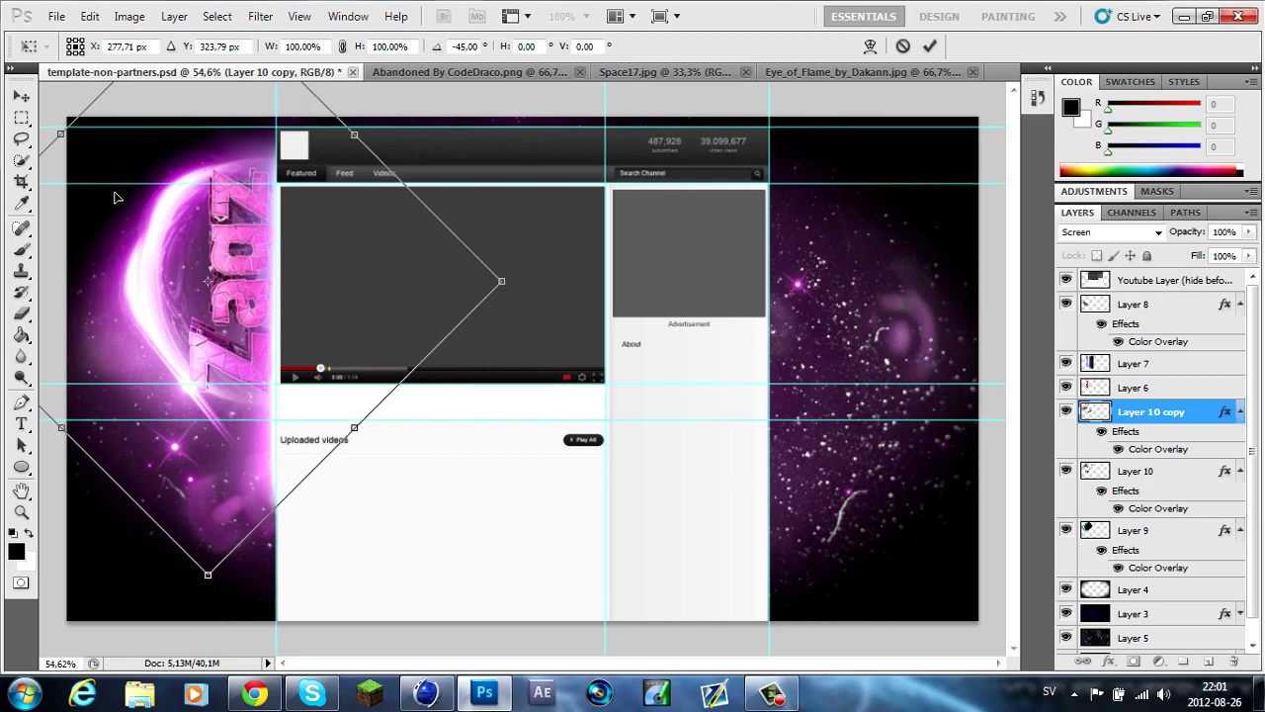
scroll(109, 207, "up", 3)
key("v")
left_click(508, 274)
scroll(99, 415, "down", 3)
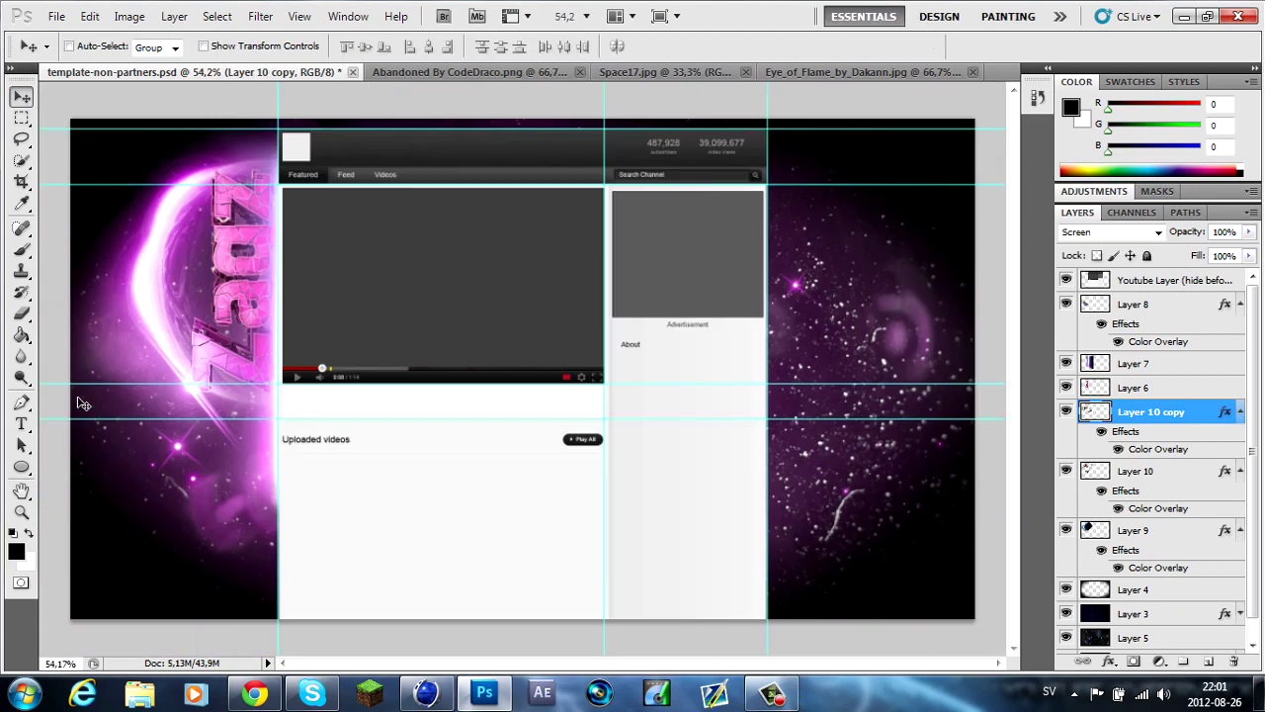
left_click(56, 16)
left_click(76, 50)
double_click(579, 282)
left_click(22, 95)
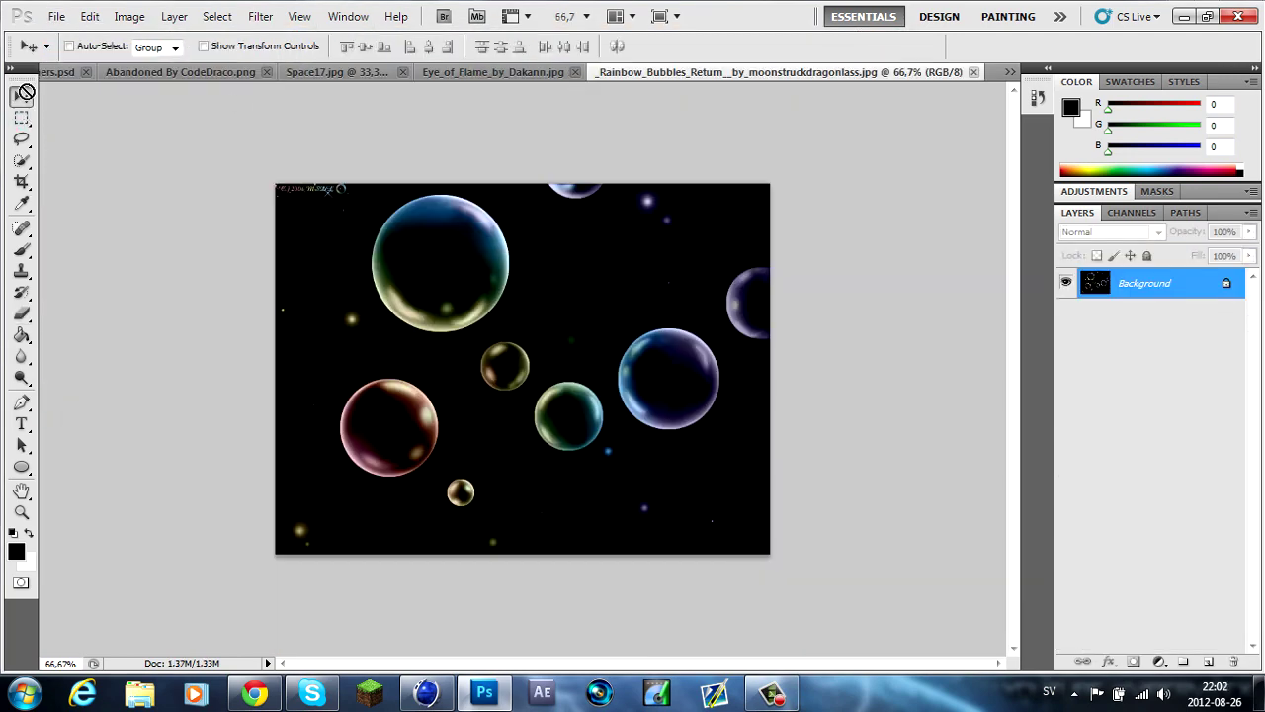
left_click_drag(395, 297, 178, 248)
left_click(1107, 231)
left_click(1088, 144)
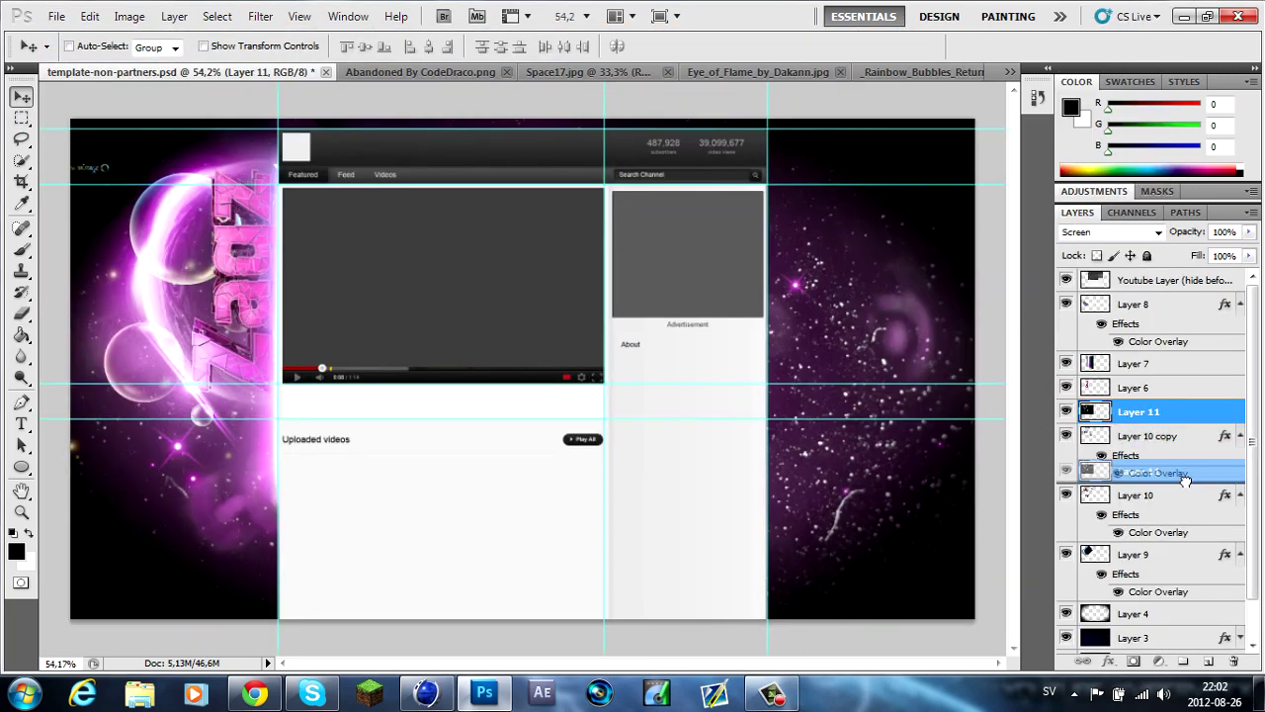
left_click_drag(1127, 574, 1157, 571)
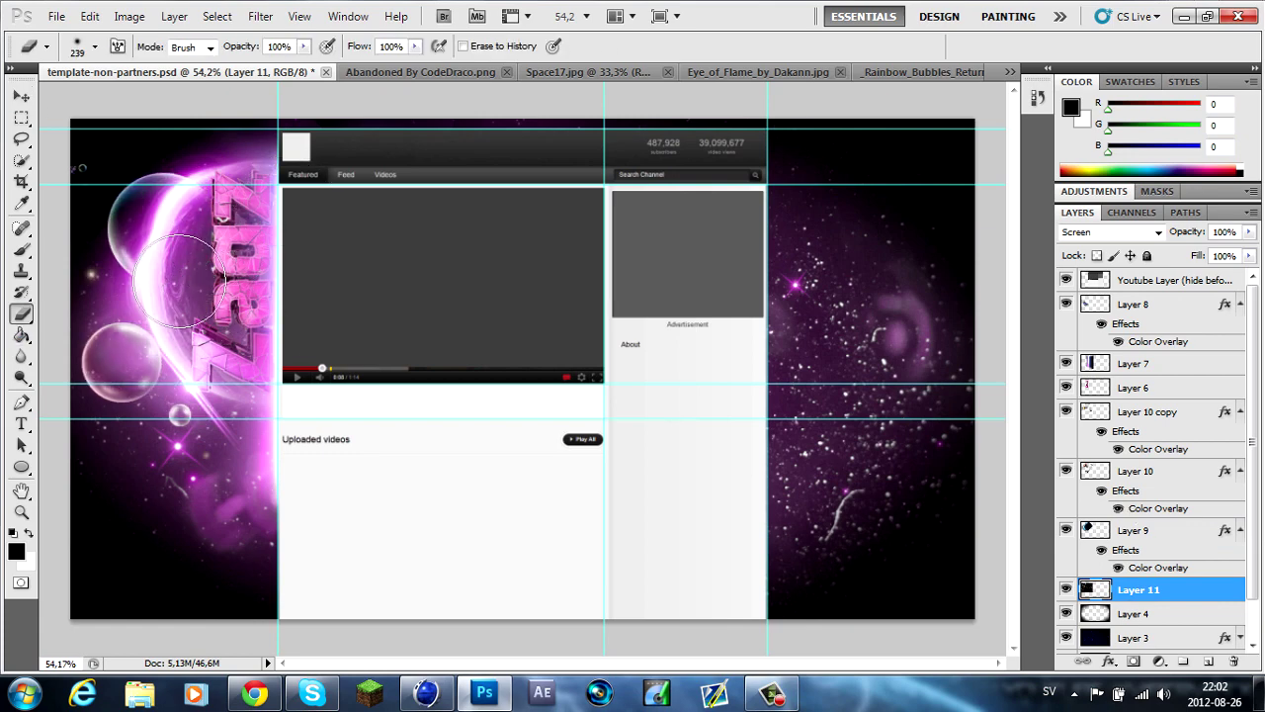
key("Delete")
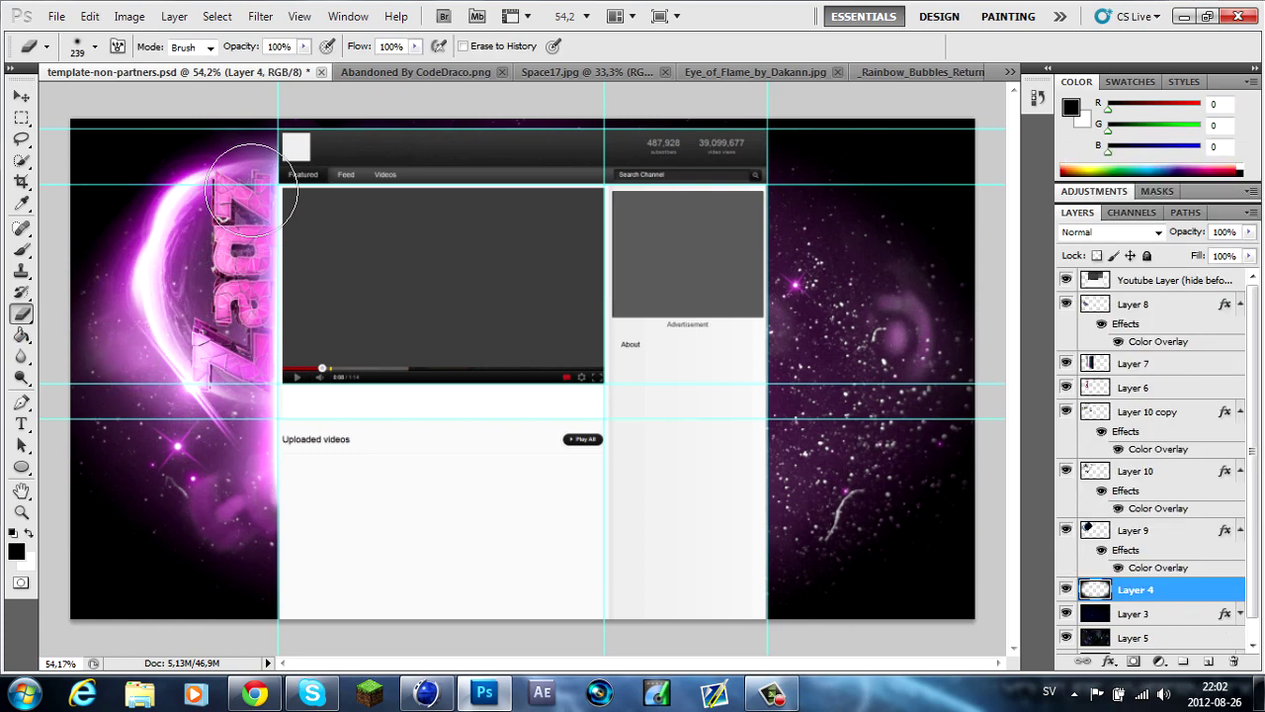
key("ctrl+o")
Open the flames2 image from the Fire folder
scroll(809, 224, "up", 2)
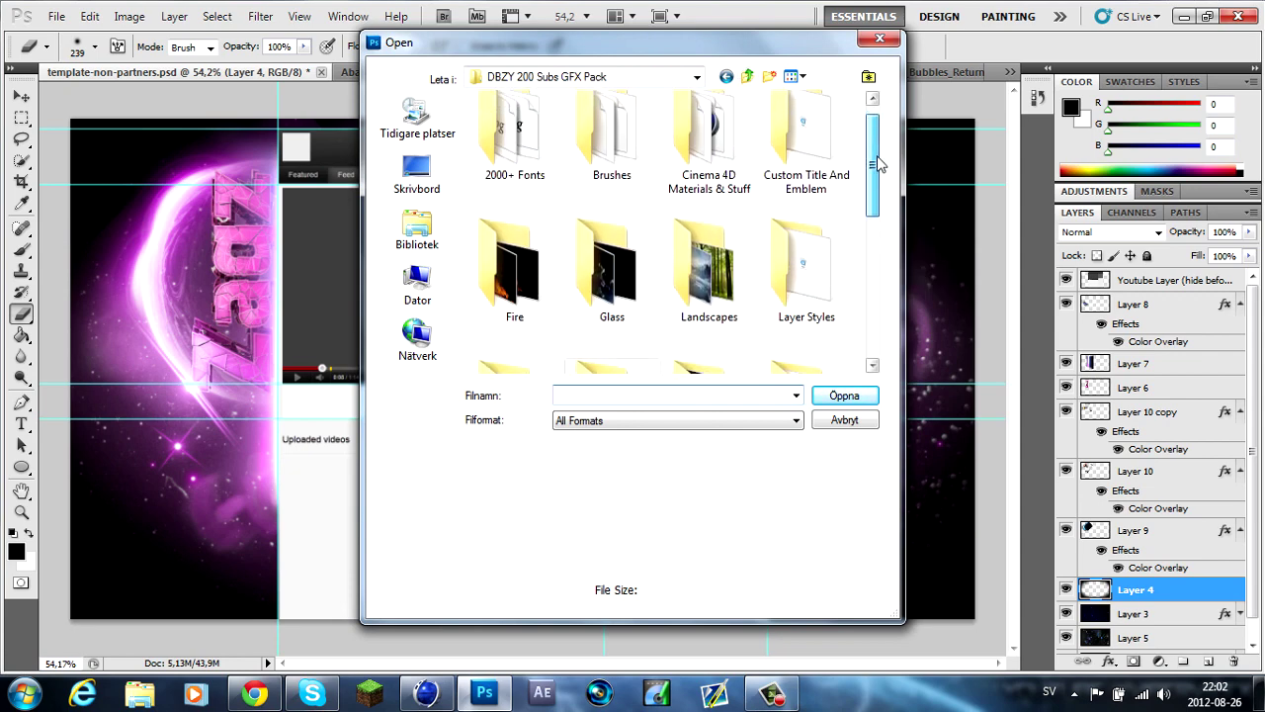
double_click(514, 284)
scroll(858, 346, "down", 5)
scroll(840, 336, "up", 1)
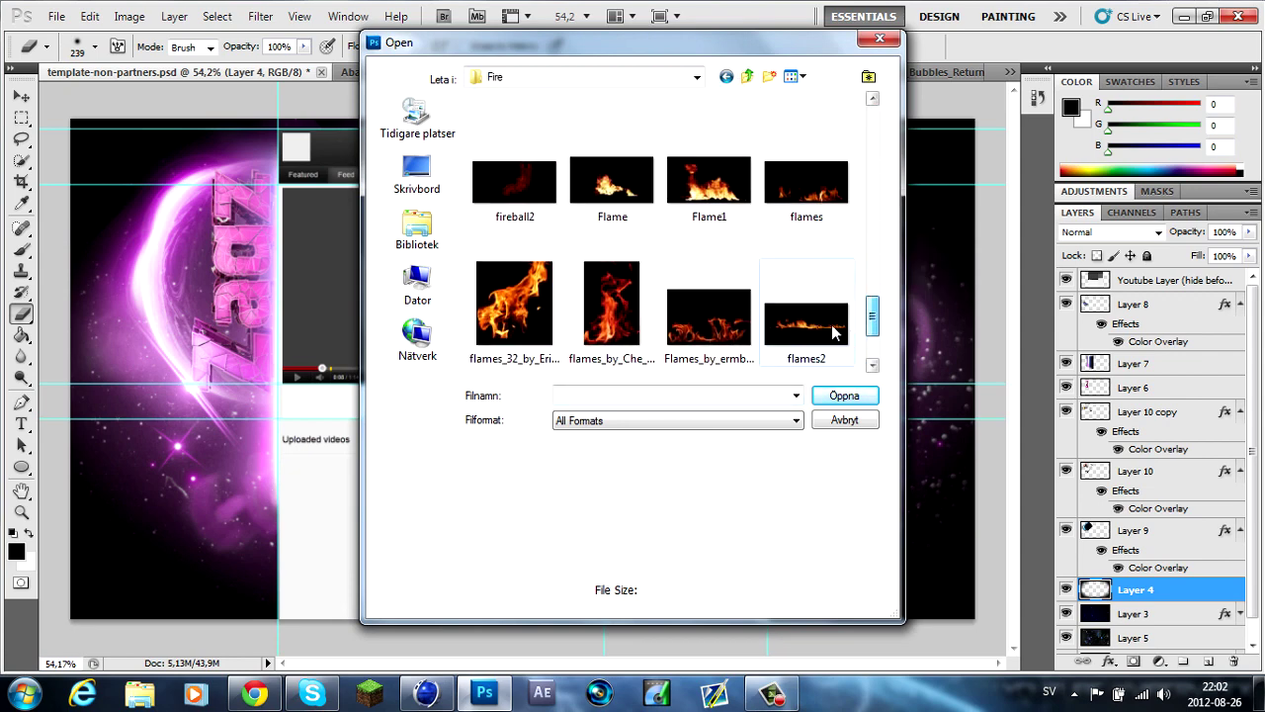
double_click(801, 331)
Bring flames2 into the banner, close the Eye_of_Flame, Rainbow Bubbles and Space17 images, and position it over the planet
mouse_move(162, 98)
left_mouse_down()
mouse_move(119, 102)
mouse_move(345, 85)
left_mouse_up()
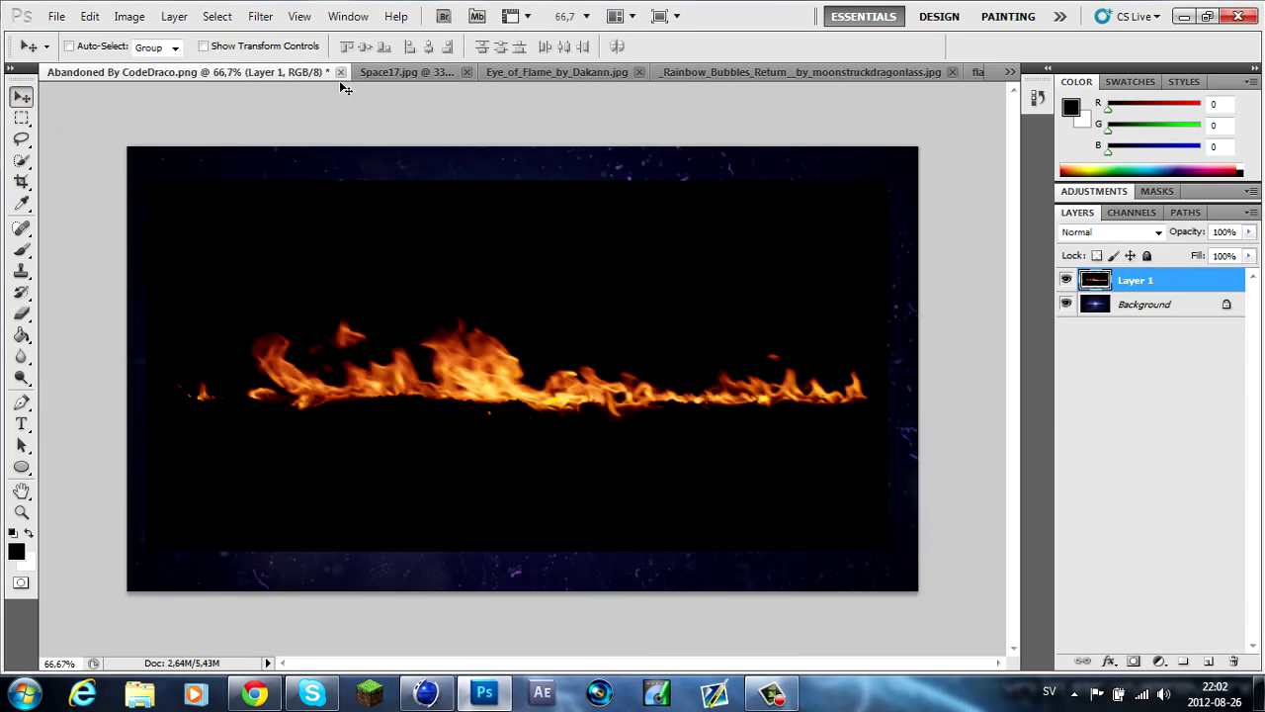
left_click(339, 71)
left_click(484, 72)
left_click(632, 72)
left_click(507, 71)
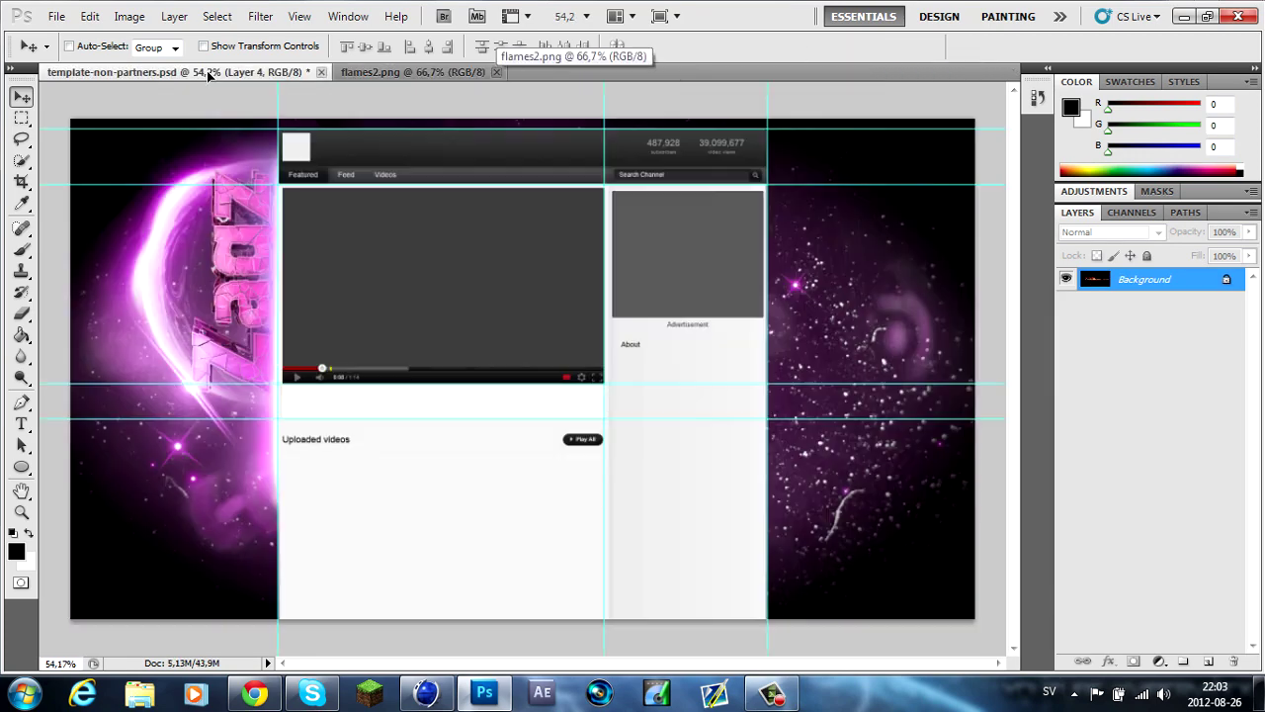
key("ctrl+t")
left_click_drag(284, 341, 197, 287)
key("v")
key("Return")
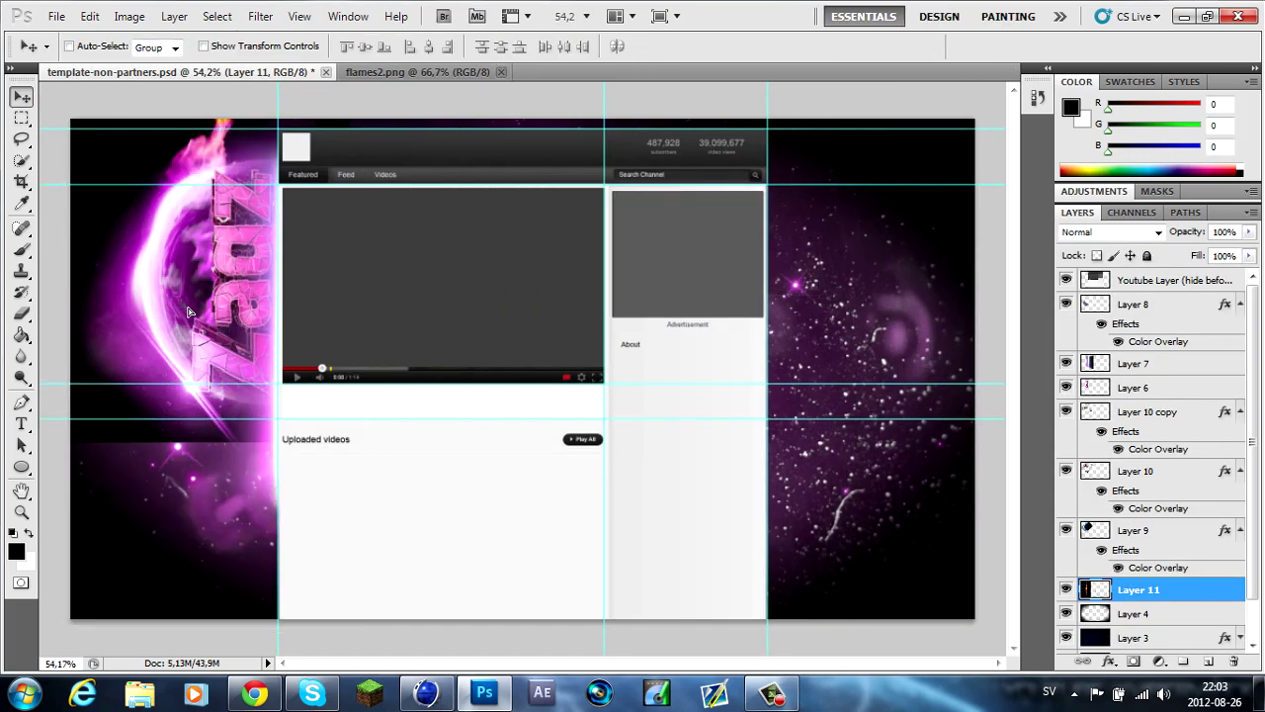
Move the flames layer above Layer 10 copy, set it to Screen, and add a Color Overlay
left_click_drag(1165, 410, 1164, 411)
left_click(1112, 231)
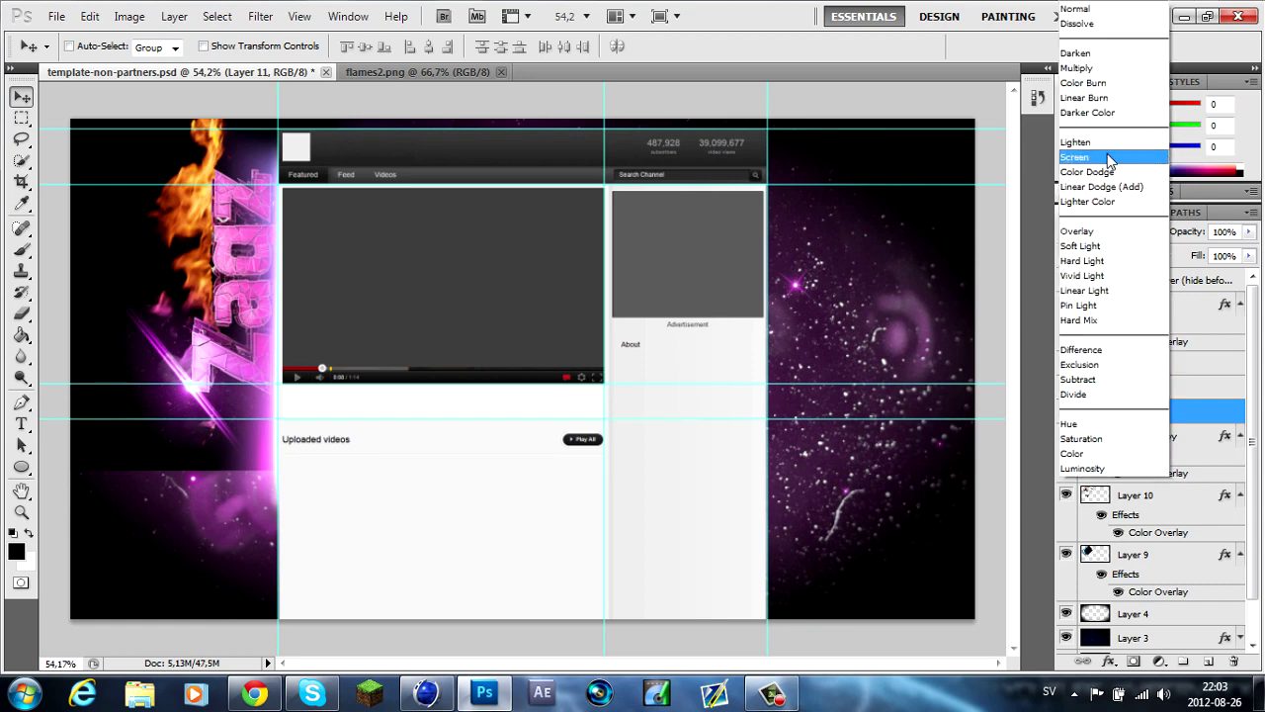
left_click(1082, 161)
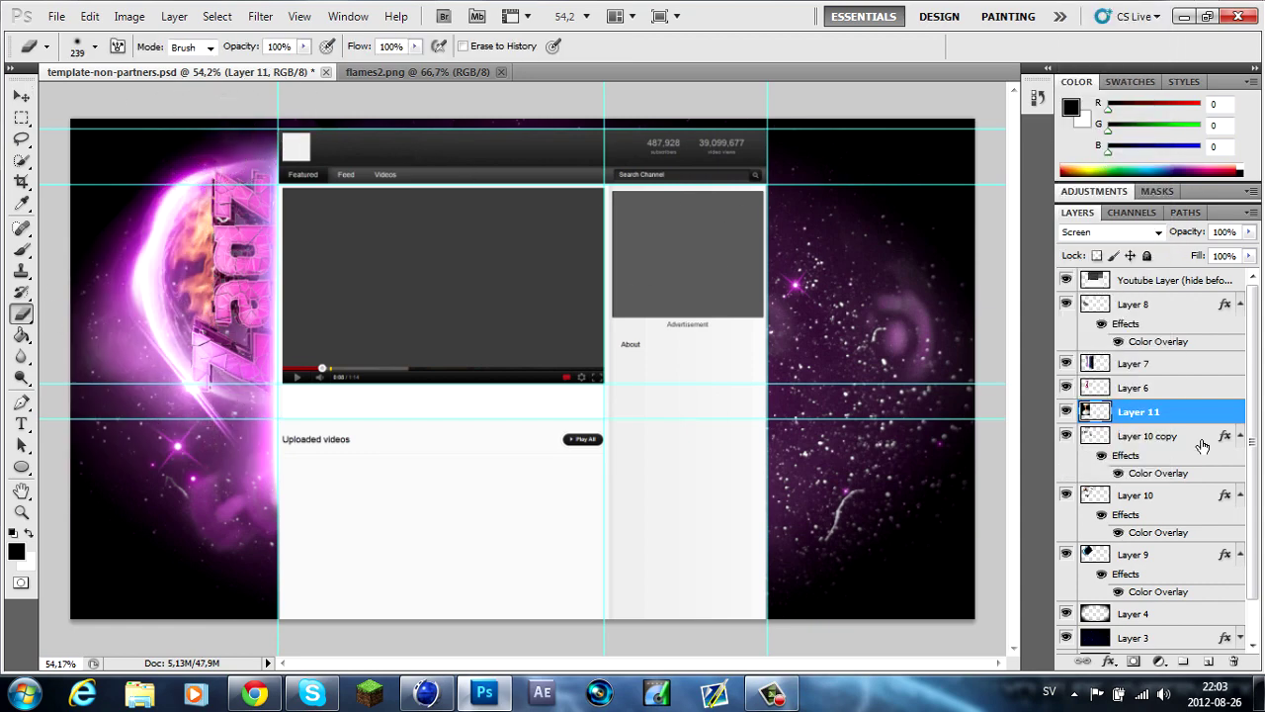
double_click(1202, 446)
left_click(748, 330)
left_click(1054, 158)
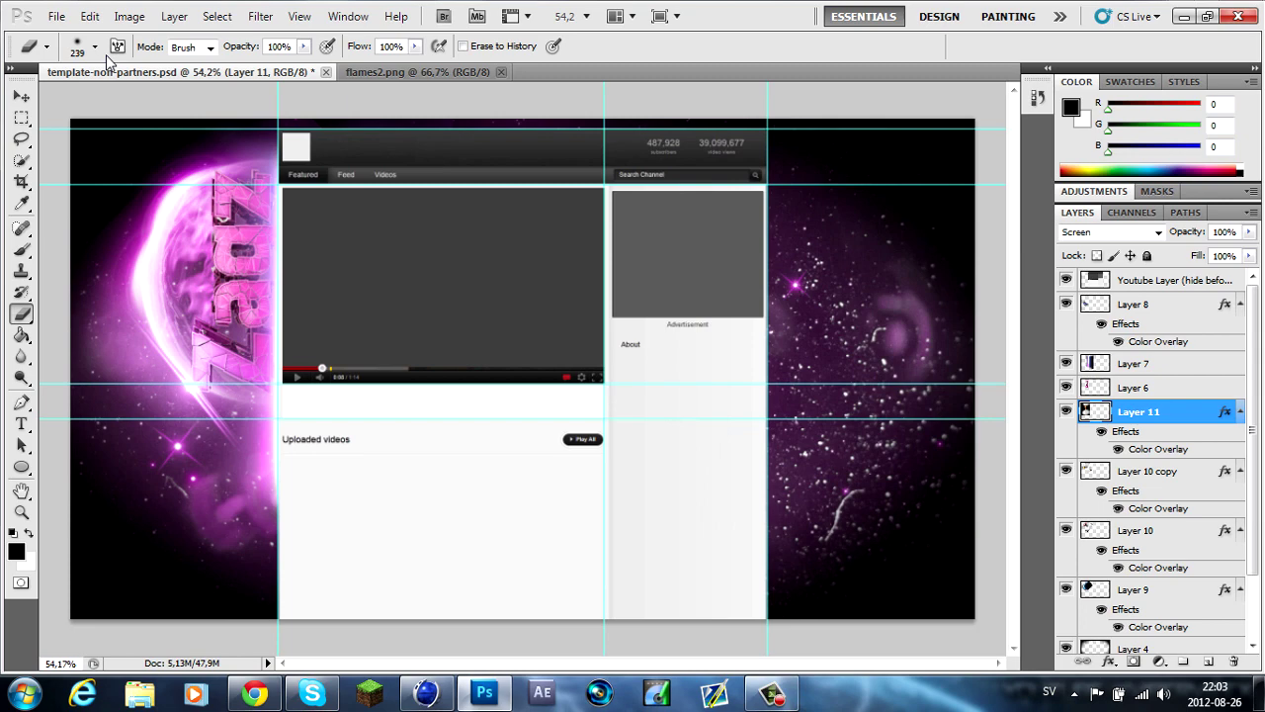
Start opening another image with File > Open
left_click(57, 15)
left_click(89, 58)
scroll(758, 282, "down", 2)
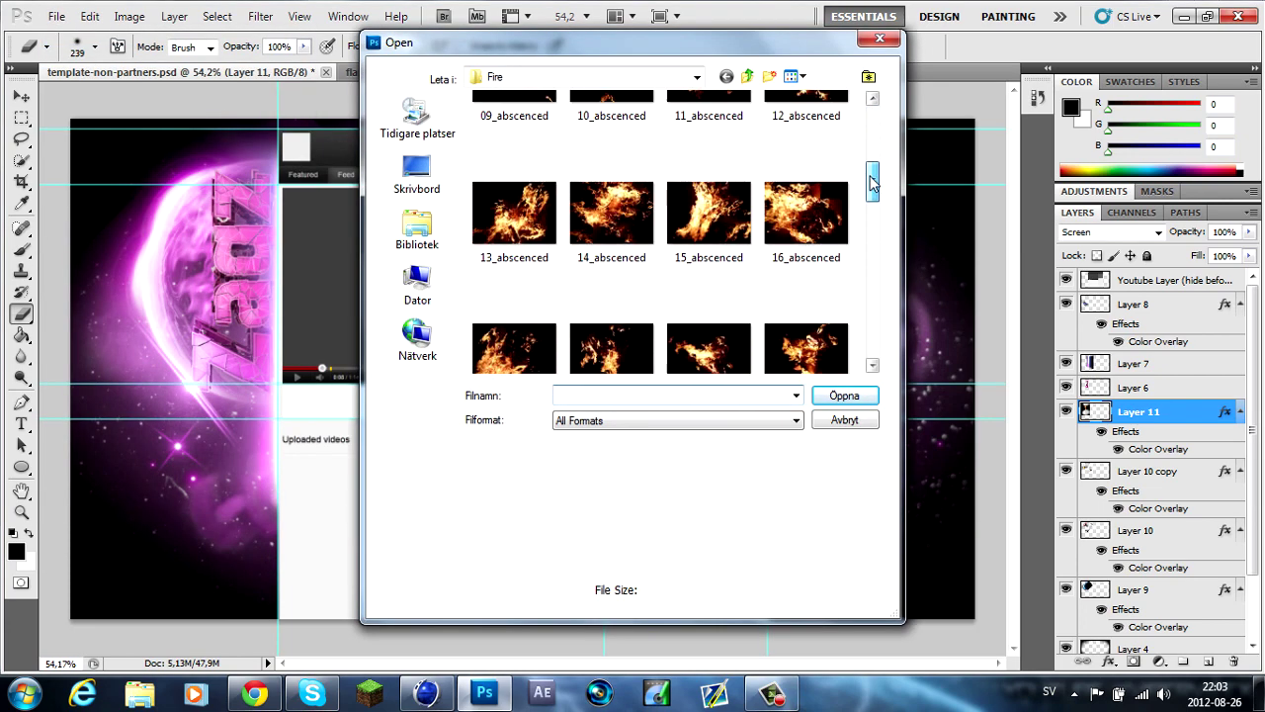
Open the smoke image from the graphics pack's Smoke folder
key("BackSpace")
scroll(818, 350, "down", 3)
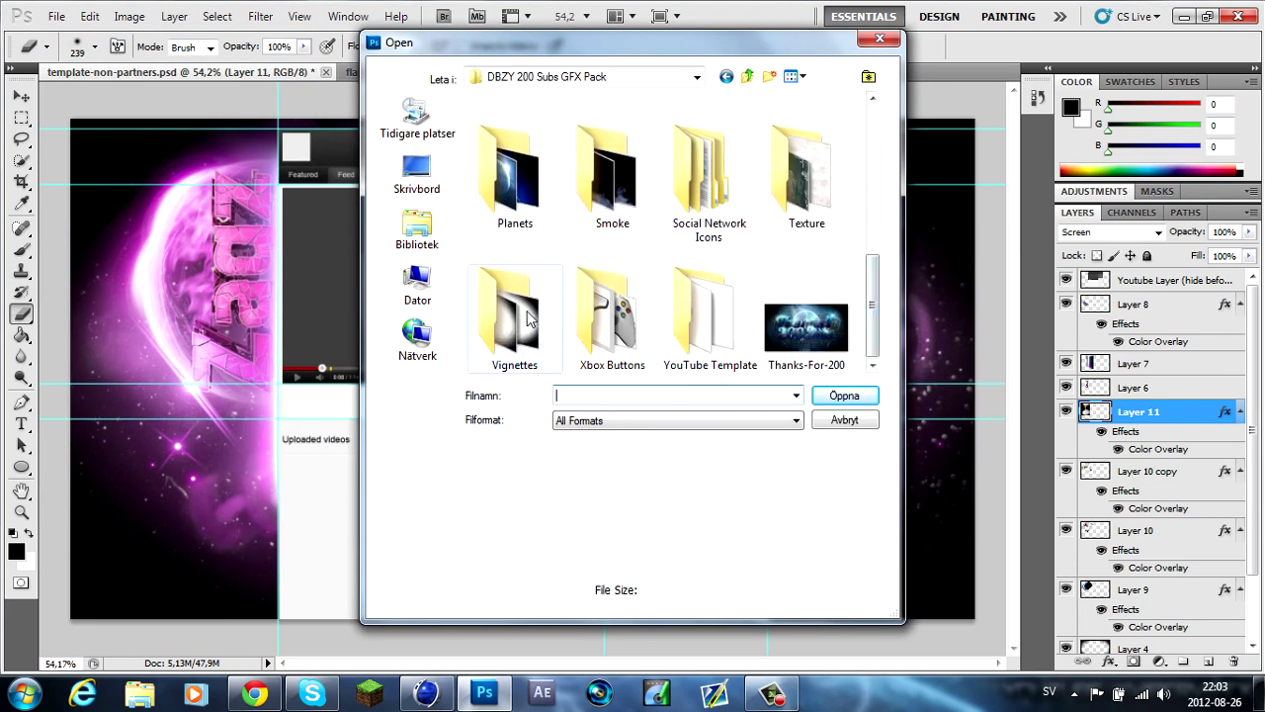
double_click(607, 178)
left_click(706, 169)
double_click(705, 168)
Add the smoke to the banner's left side, shrink it to fit, and set Screen blend mode
left_click_drag(282, 317, 266, 366)
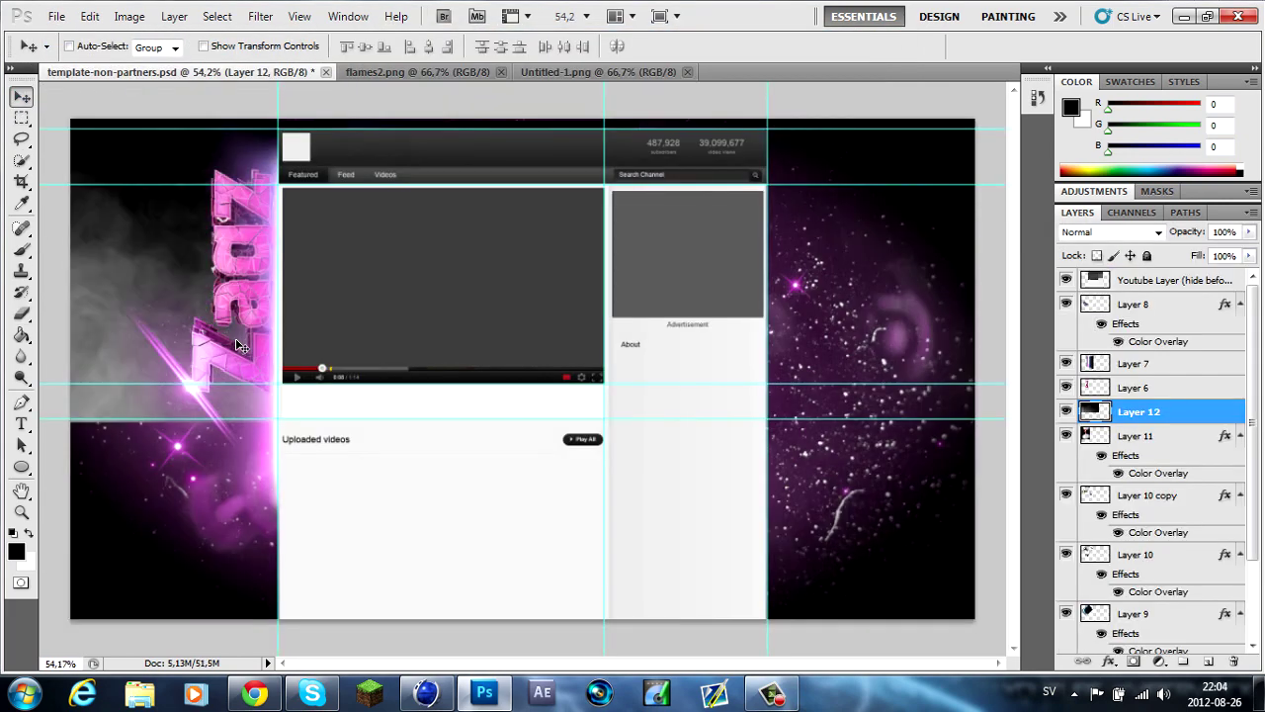
key("ctrl+t")
left_click_drag(168, 576, 129, 425)
left_click(21, 96)
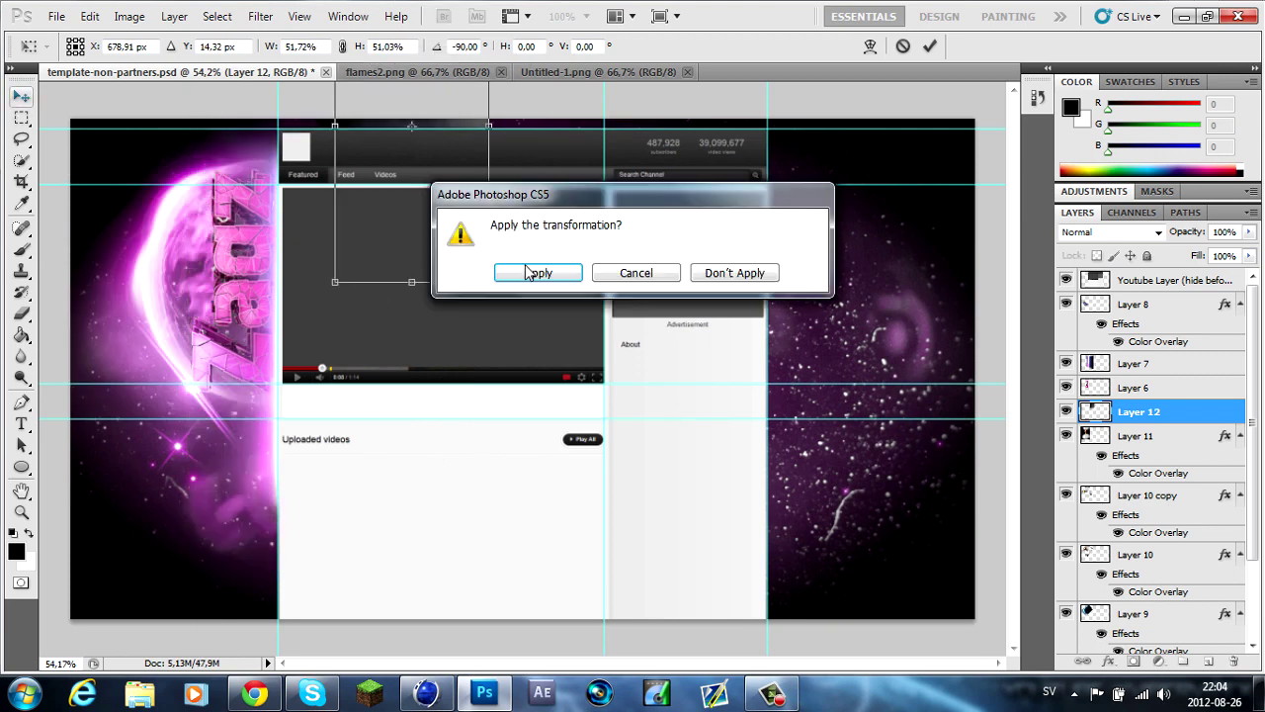
left_click(537, 271)
left_click(1113, 231)
left_click(1083, 182)
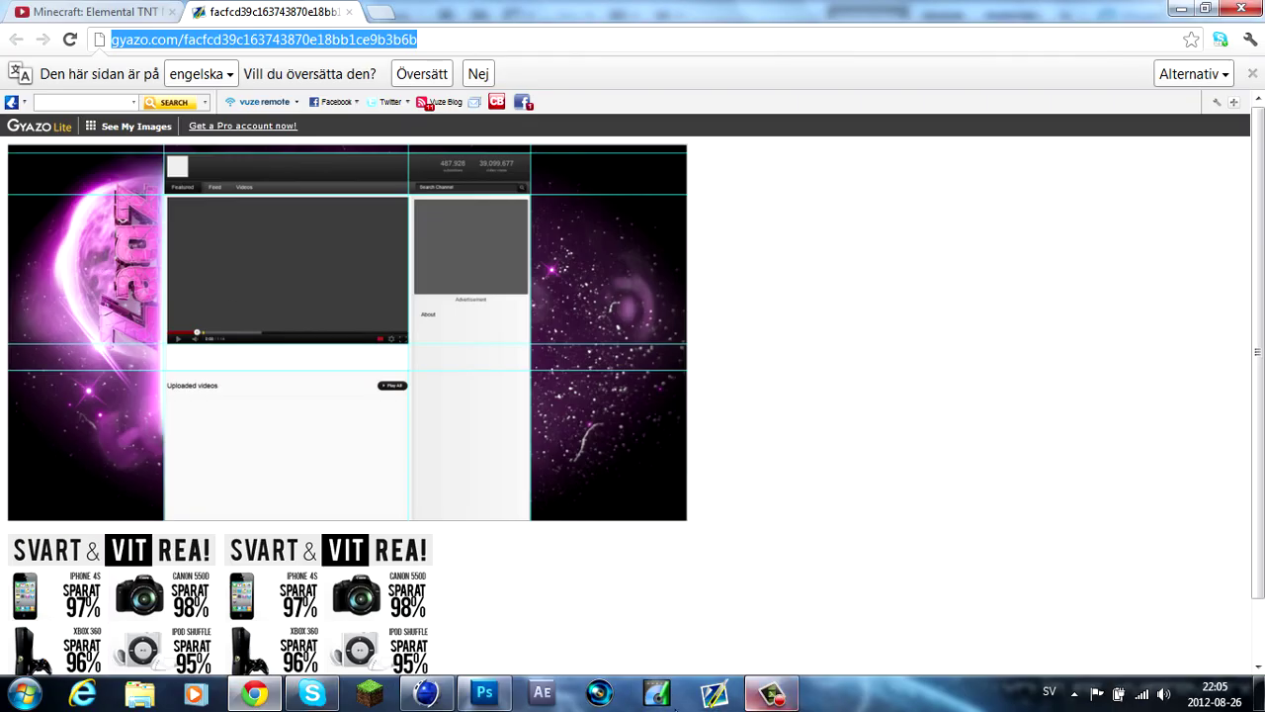
Group all the left-side artwork layers into Group 1 and begin renaming it
key("alt+Tab")
scroll(1147, 445, "down", 3)
left_click(1137, 580, "shift")
scroll(1147, 445, "up", 3)
key("ctrl+g")
double_click(1144, 281)
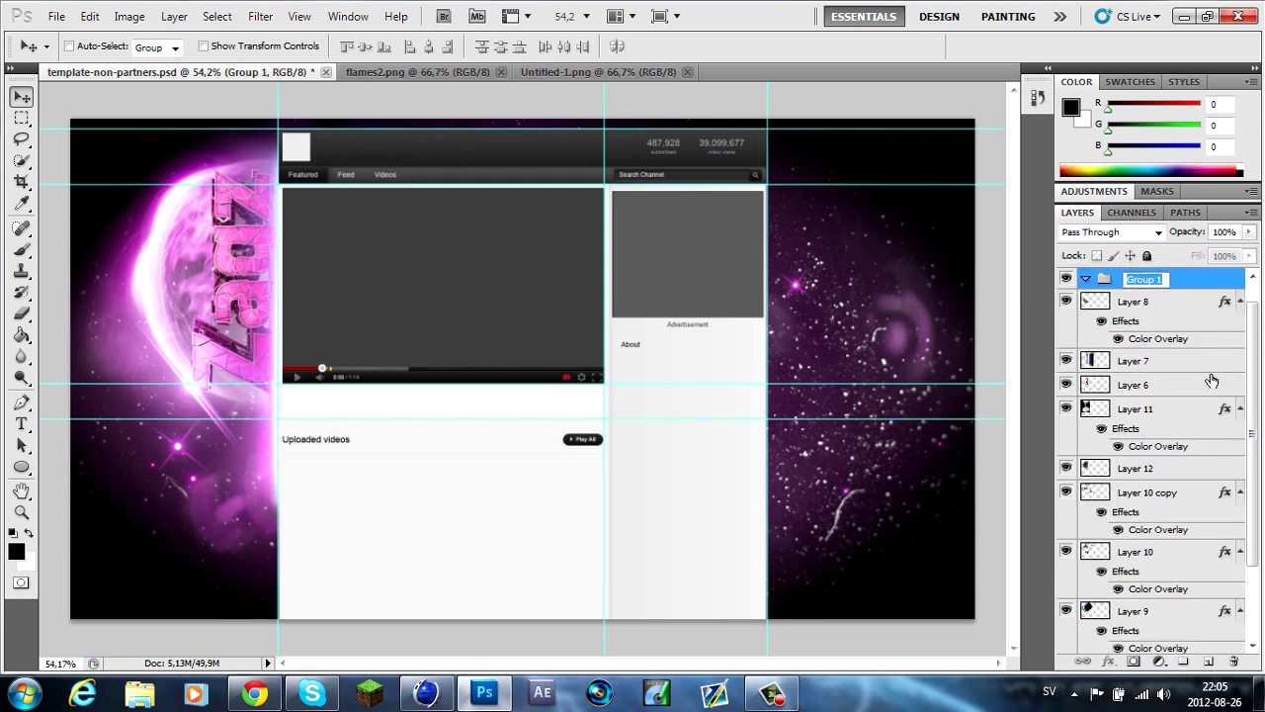
Duplicate the Left Side group as Right Side into a new document named Right
scroll(1191, 284, "up", 1)
left_click(1147, 325)
scroll(1147, 445, "down", 3)
left_click(1147, 593, "shift")
scroll(1147, 445, "up", 3)
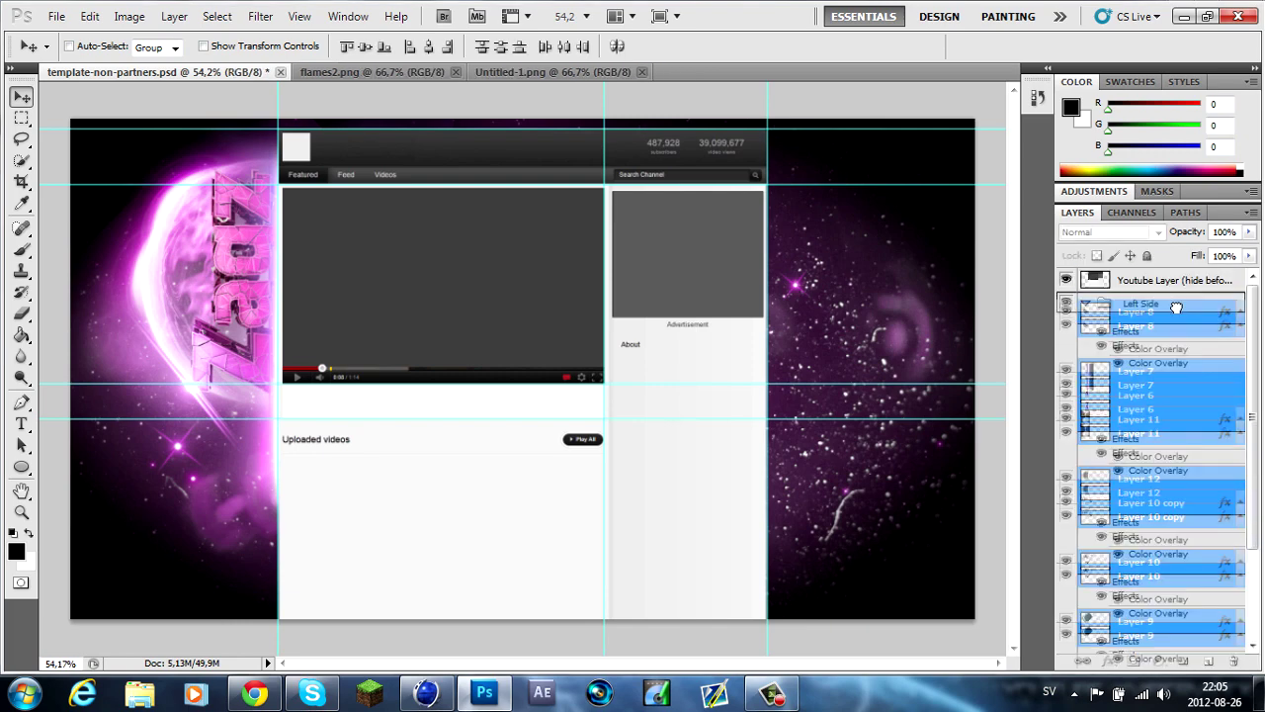
left_click(1085, 304)
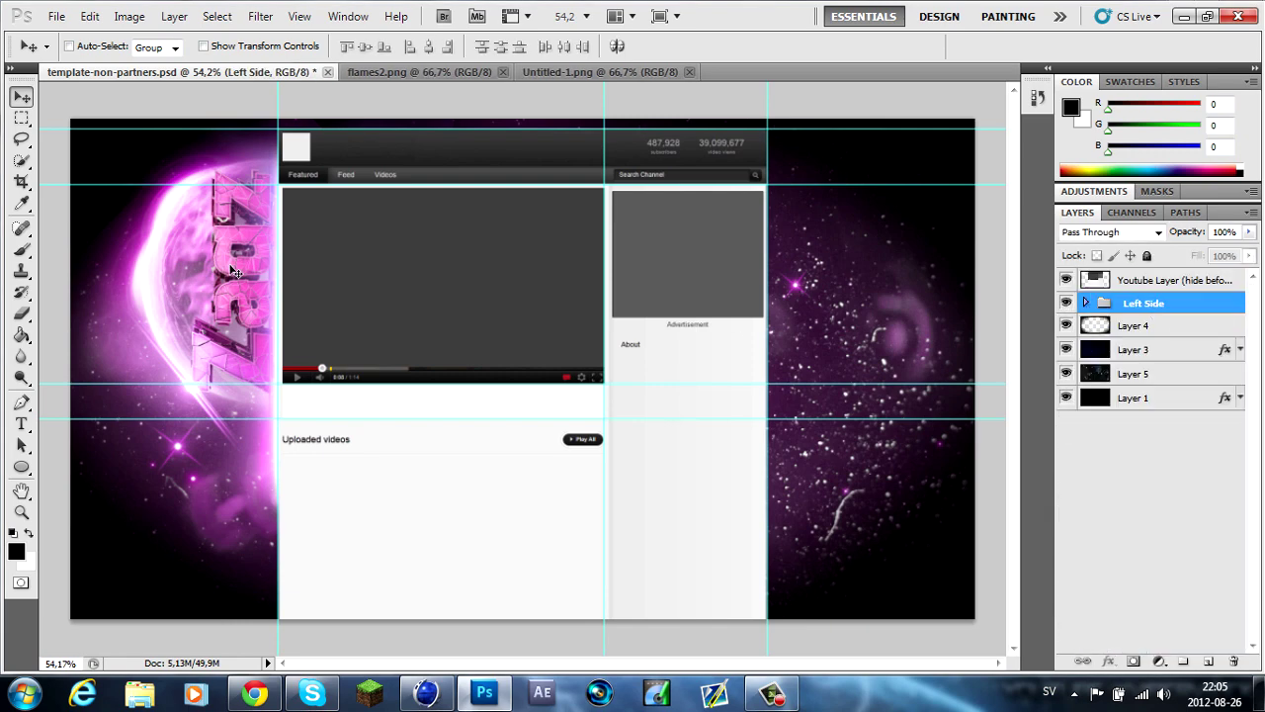
right_click(1135, 313)
left_click(1107, 342)
type("Right Side")
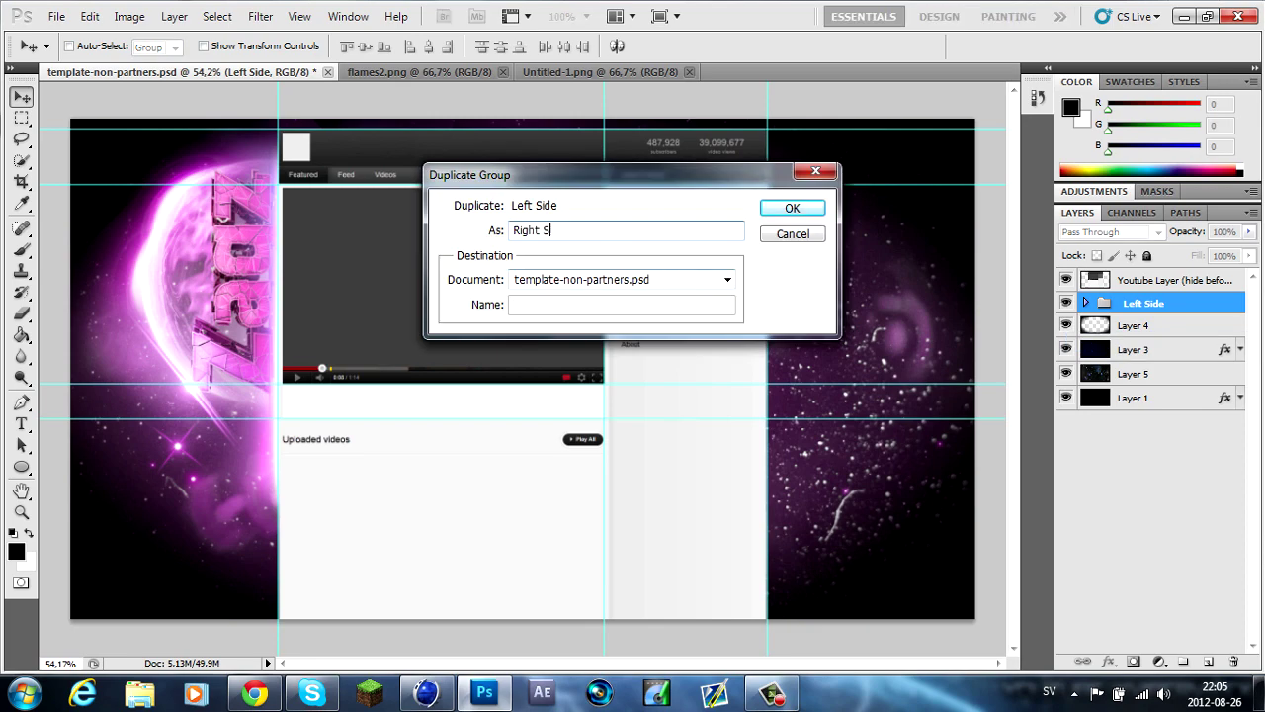
left_click(793, 209)
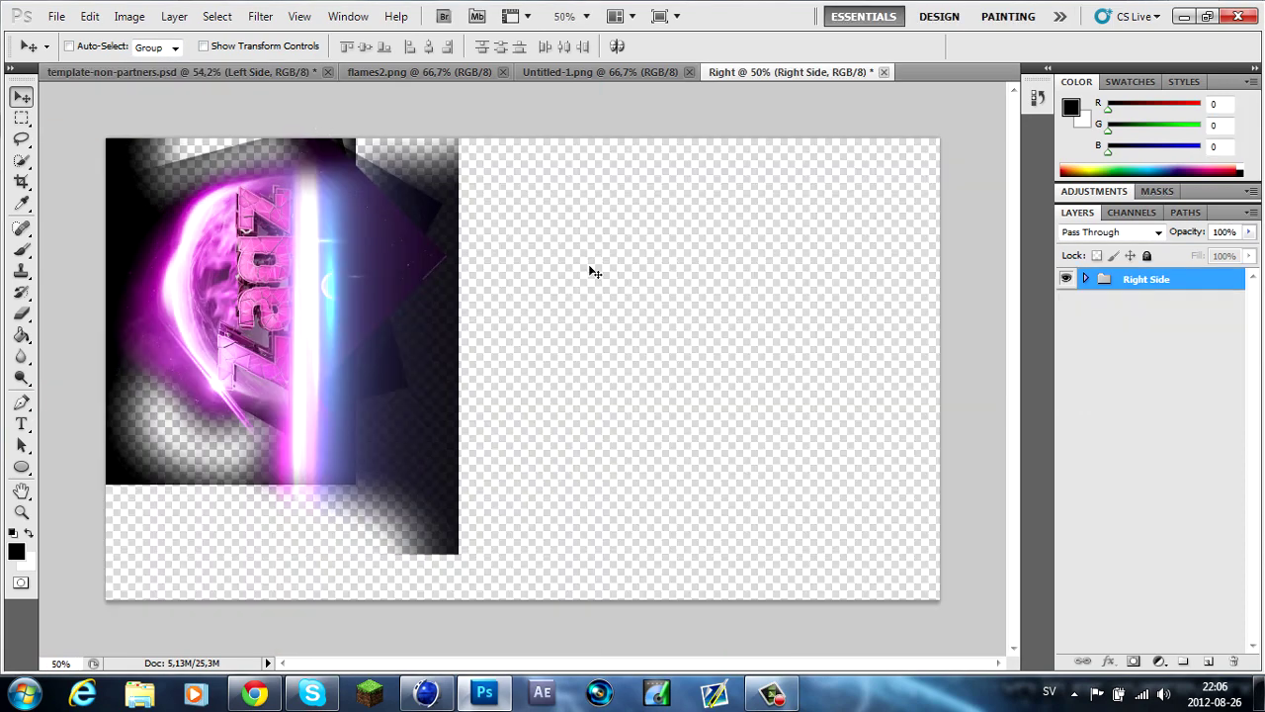
Move Layer 8 and Layer 6 above the other Right Side layers
left_click(1085, 275)
left_click(1152, 380)
left_click_drag(1080, 301, 1147, 368)
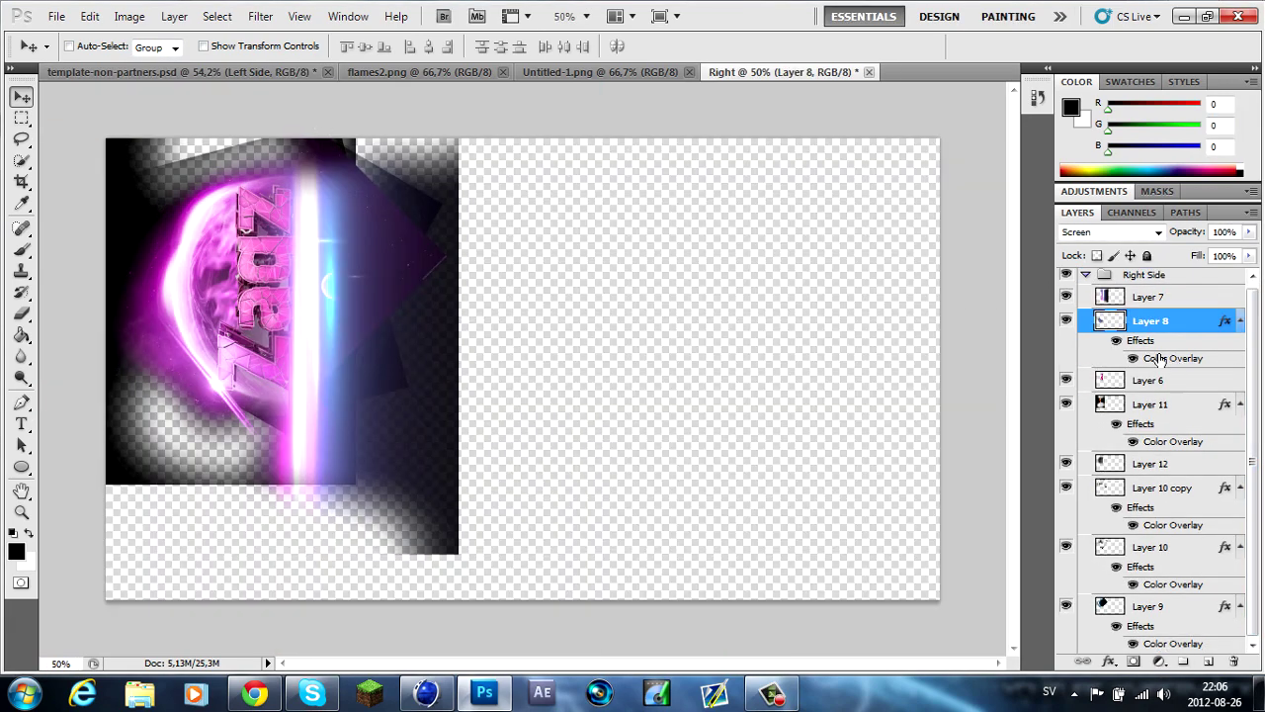
left_click(1152, 380, "ctrl")
key("ctrl+shift+bracketleft")
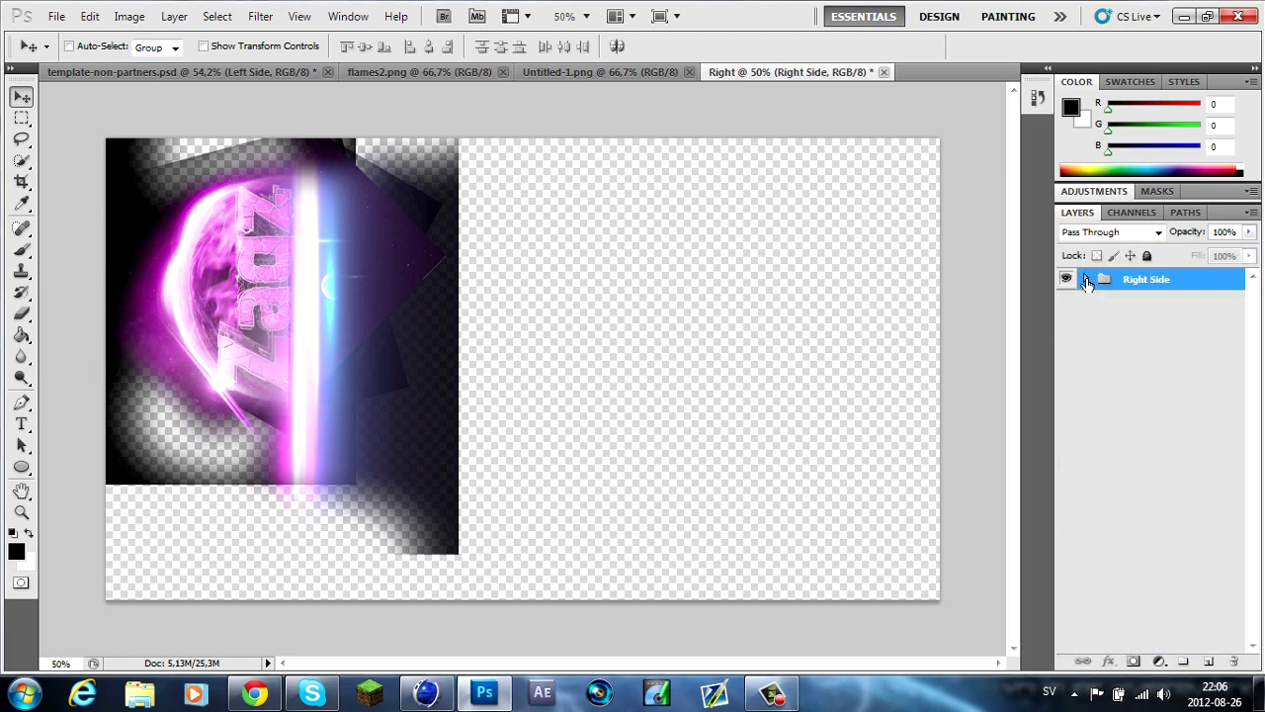
left_click_drag(1150, 582, 1178, 277)
left_click(1085, 362)
left_click(1151, 362)
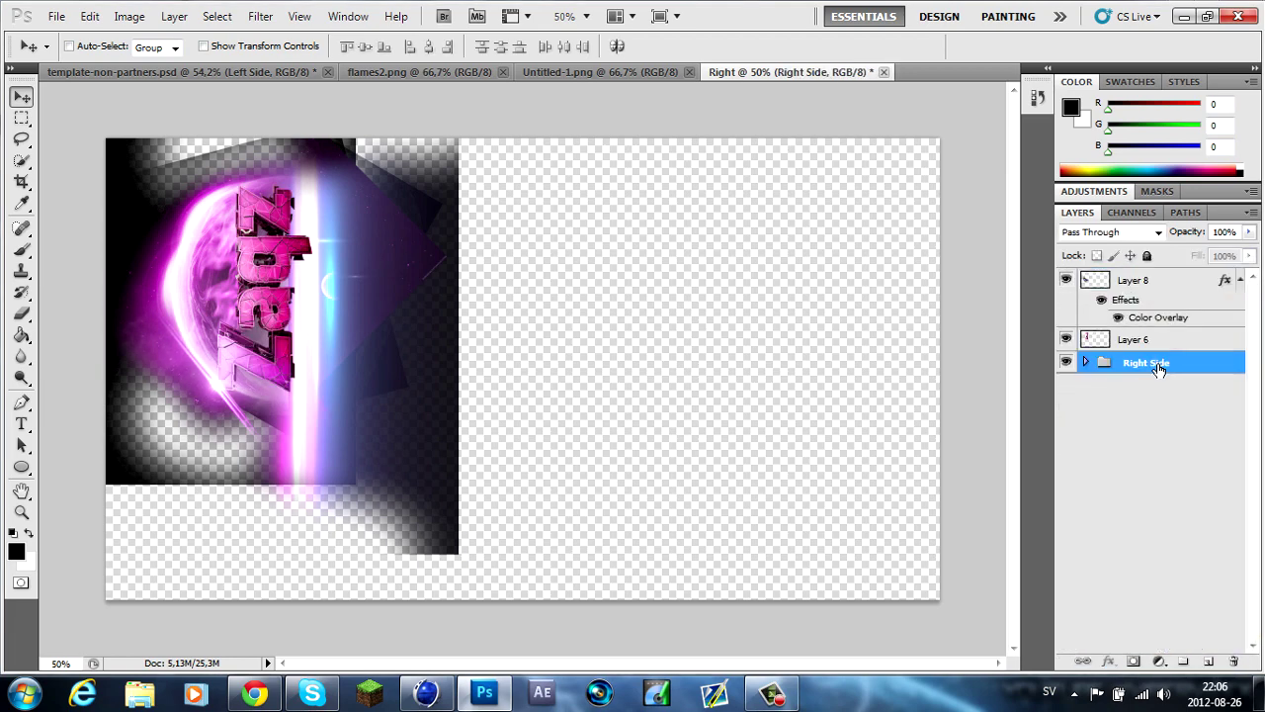
Drag the Right Side group into the banner template and confirm its placement
left_click_drag(1158, 362, 759, 349)
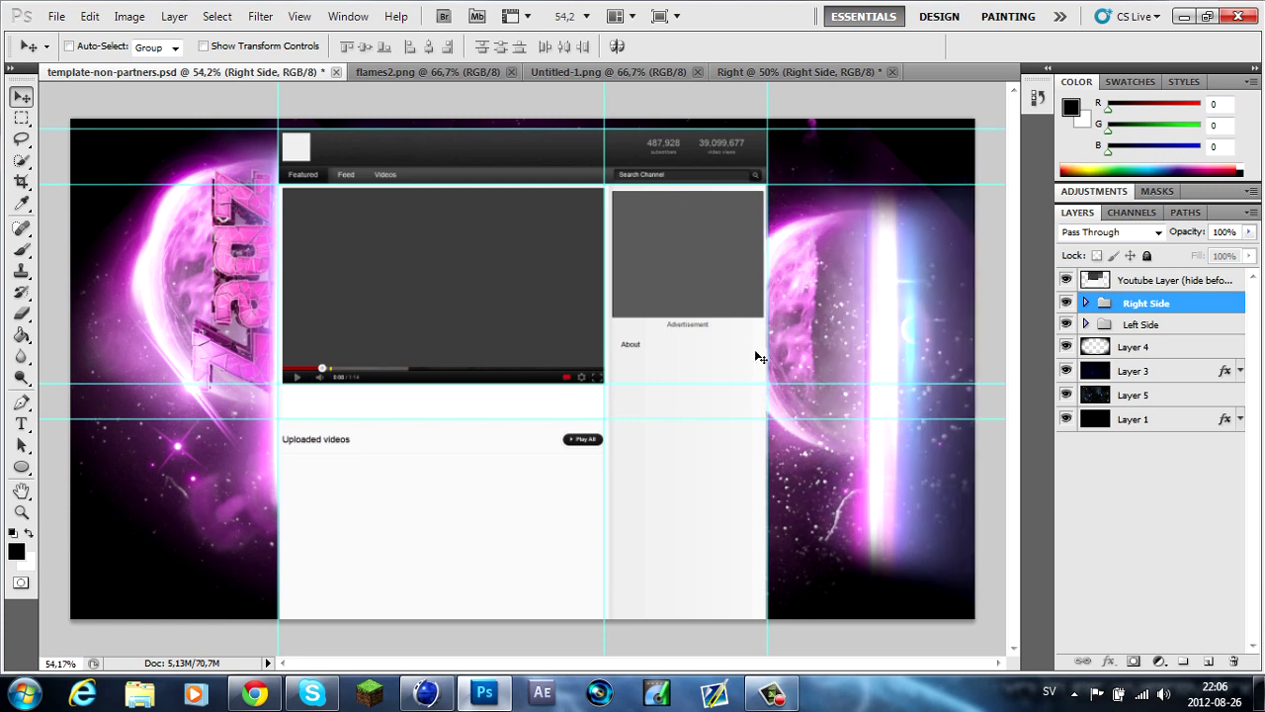
key("ctrl+t")
left_click(855, 48)
left_click(939, 16)
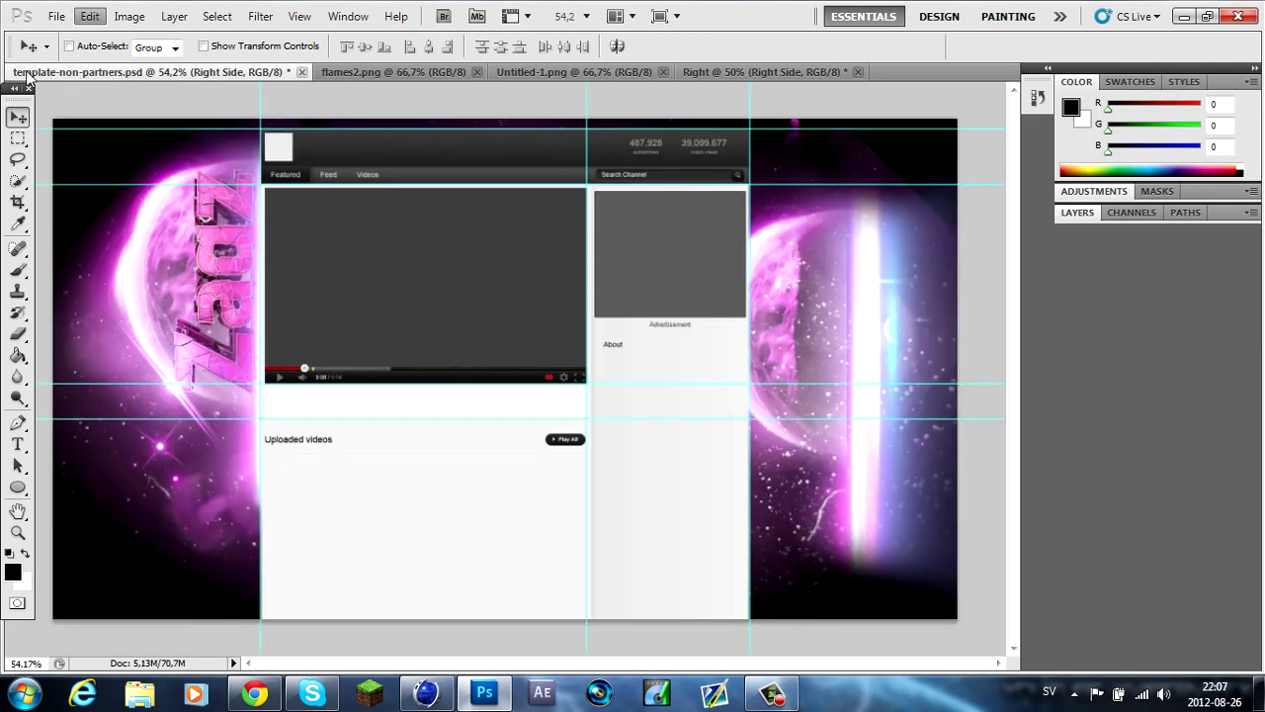
Dock the tools in a single column and flip the right-side artwork horizontally
left_click(28, 87)
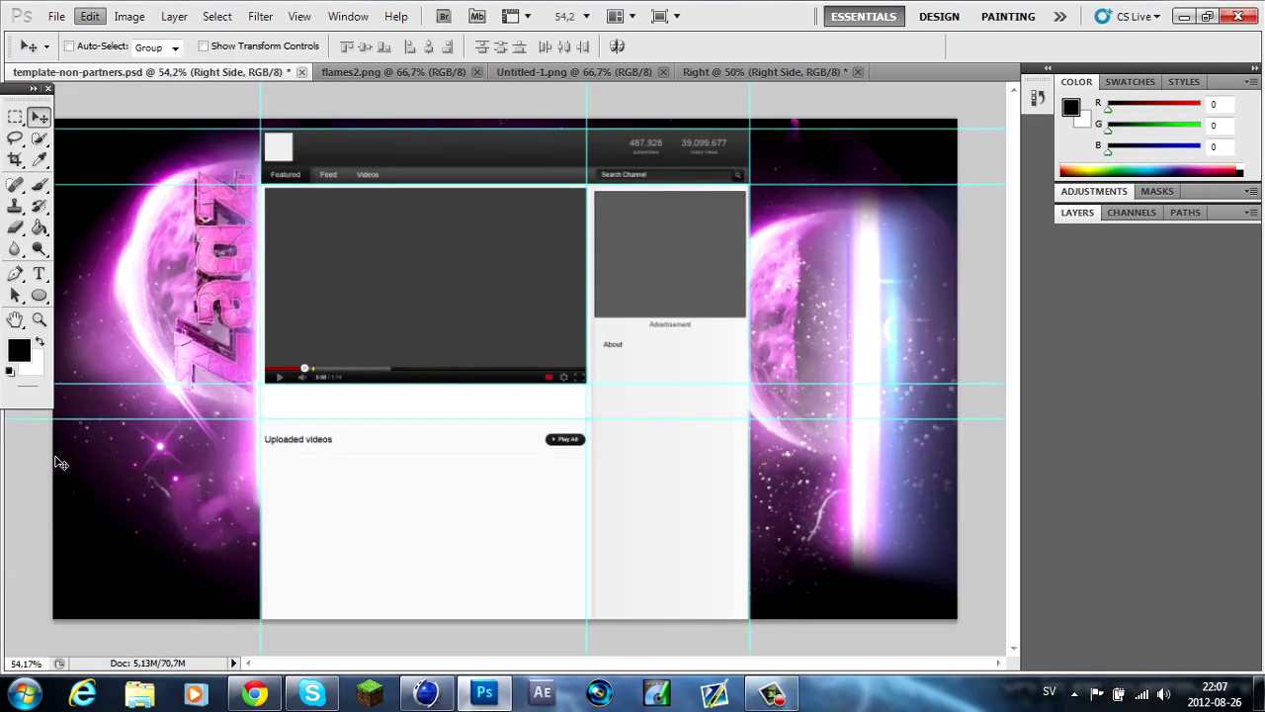
left_click_drag(28, 87, 34, 103)
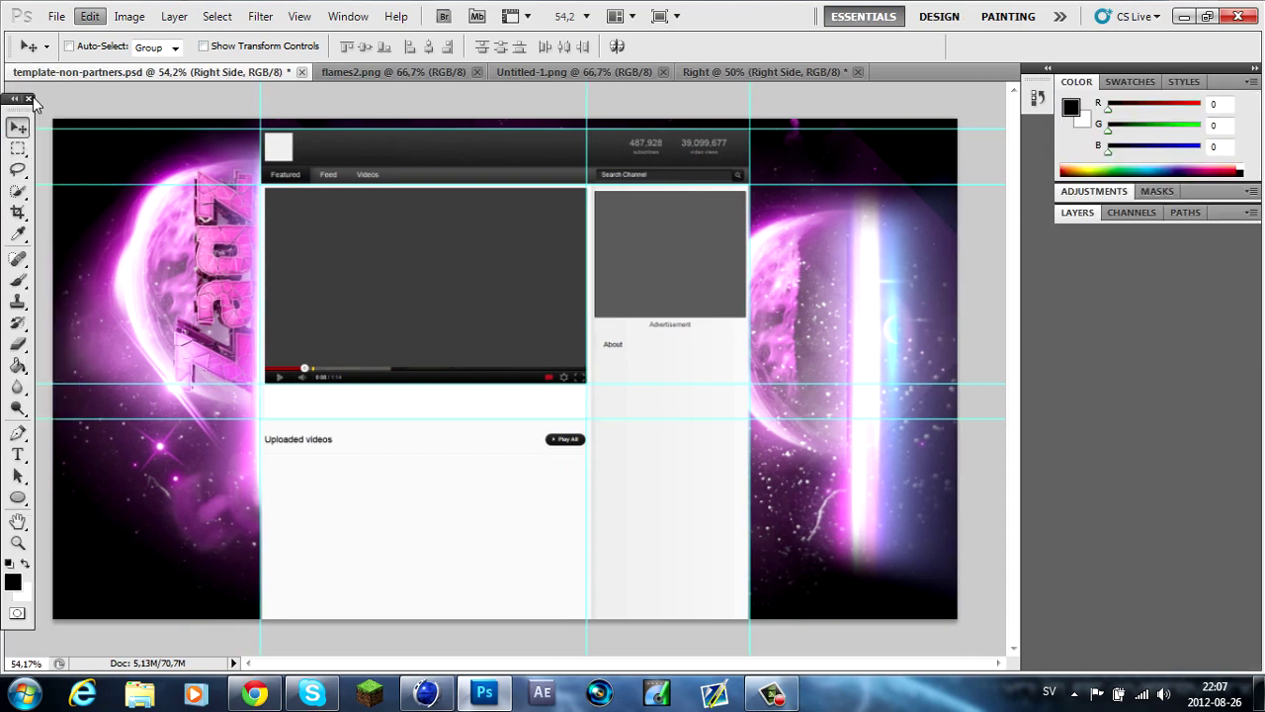
left_click(1076, 215)
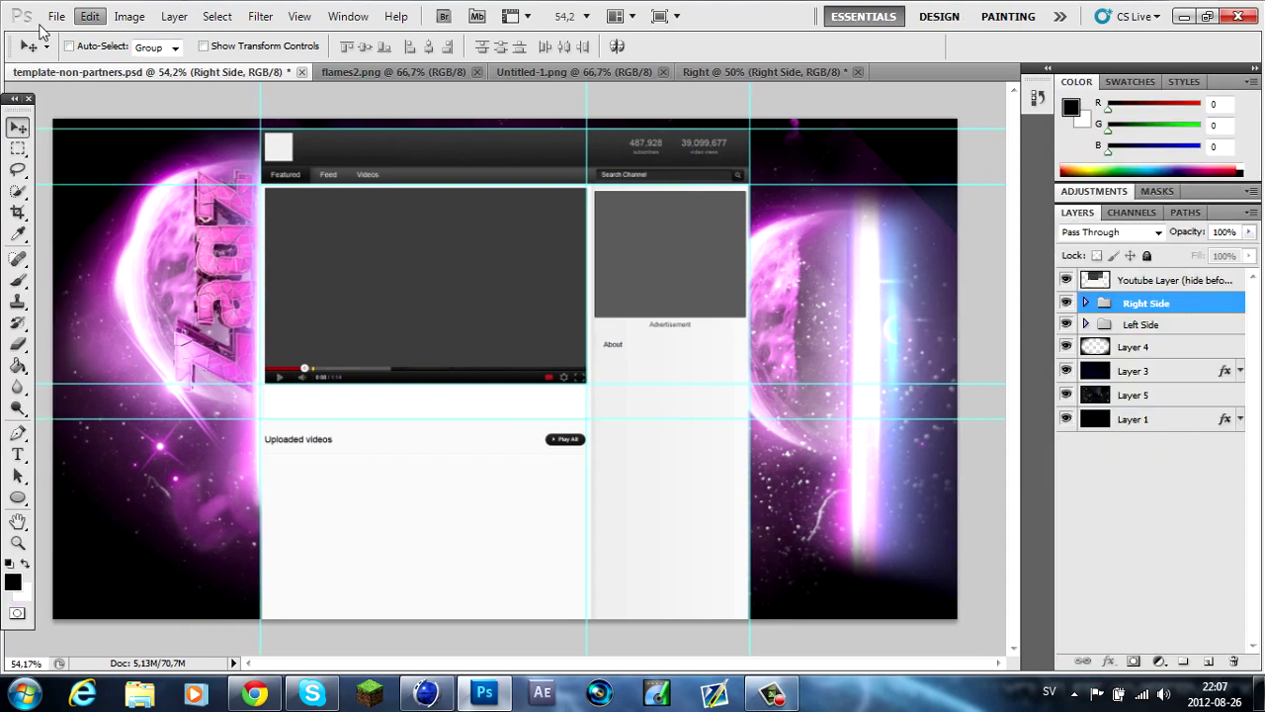
left_click(415, 585)
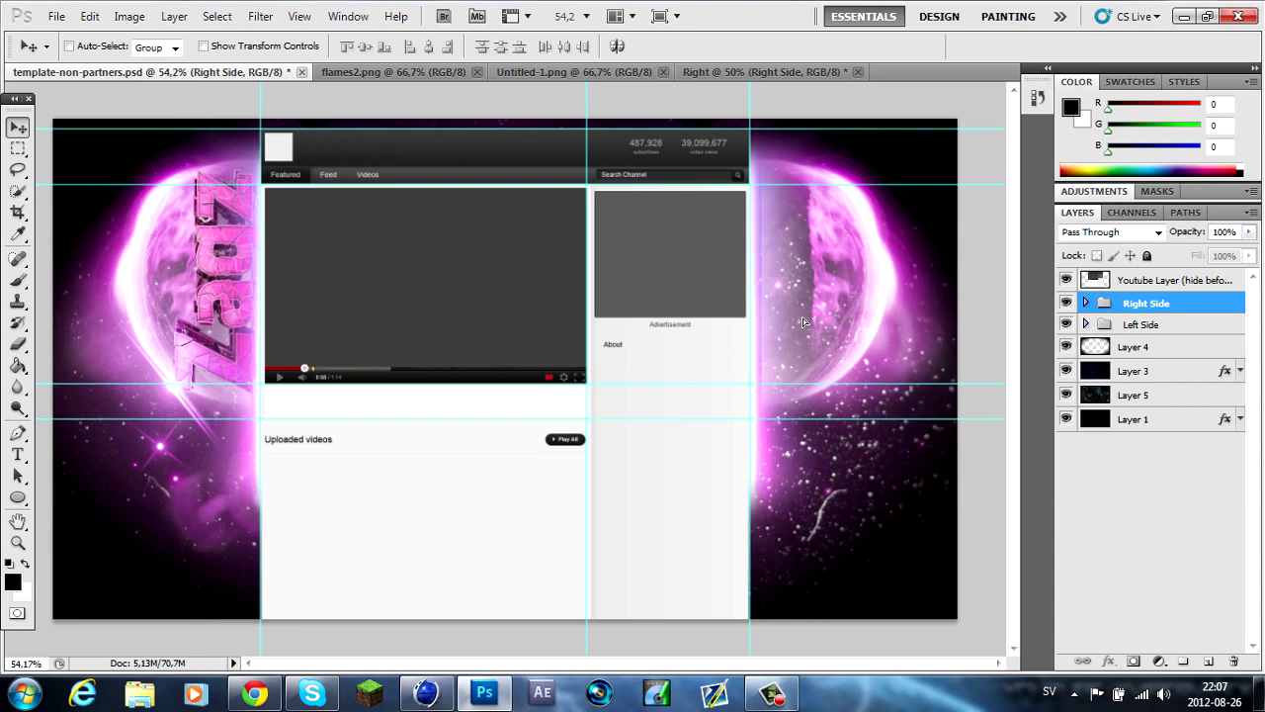
Merge the Zaqz text layers in Right, paste them into the template, and rotate upright
left_click(754, 73)
right_click(1175, 338)
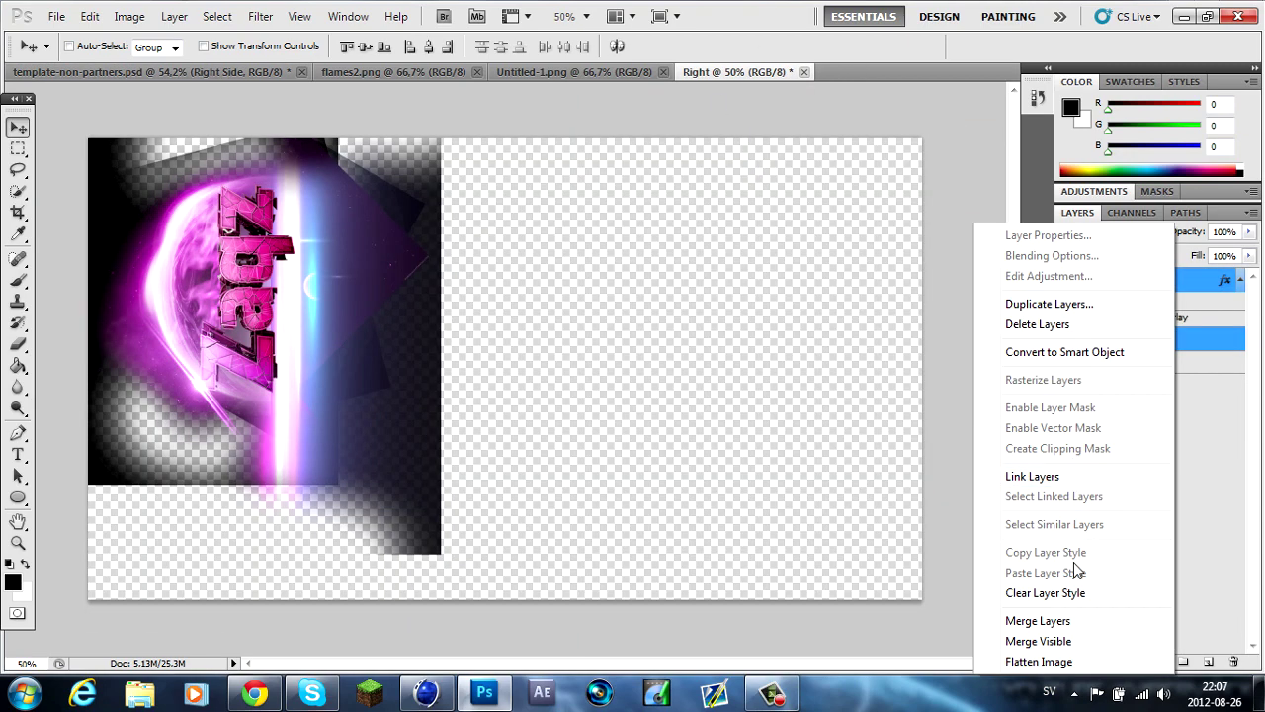
key("Escape")
left_click(102, 71)
key("ctrl+v")
key("ctrl+t")
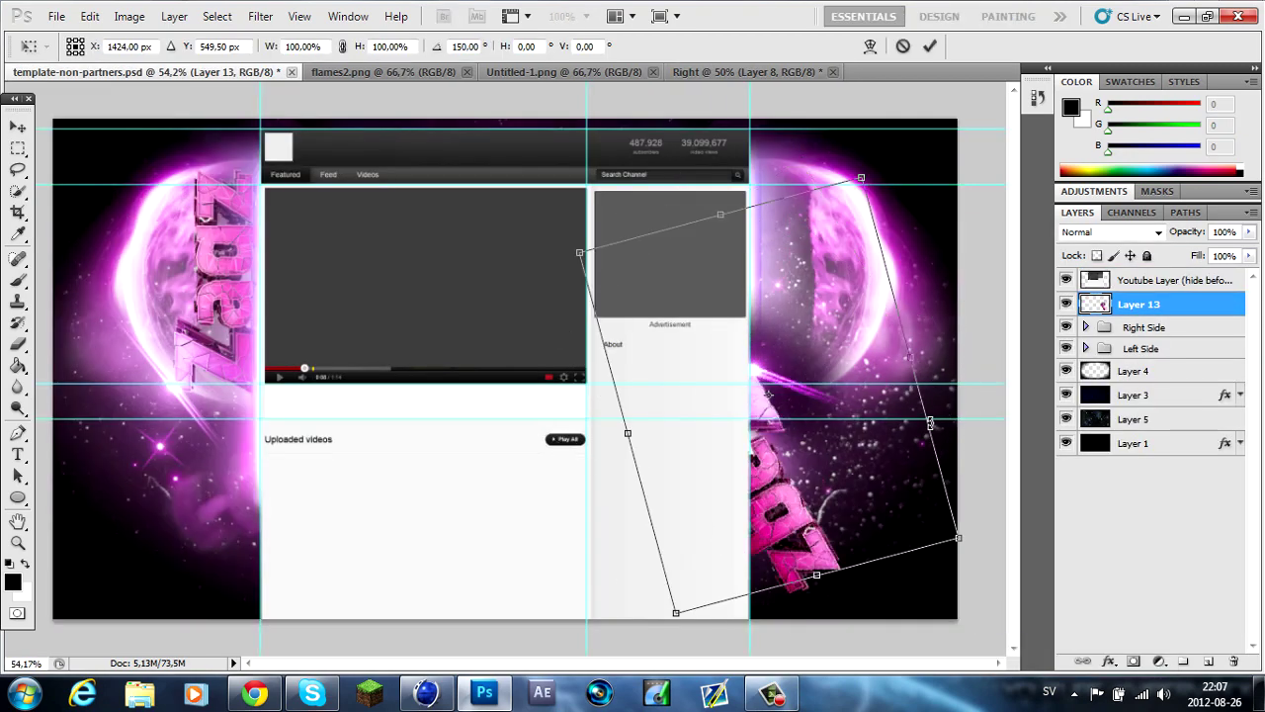
left_click_drag(931, 423, 905, 320)
key("Return")
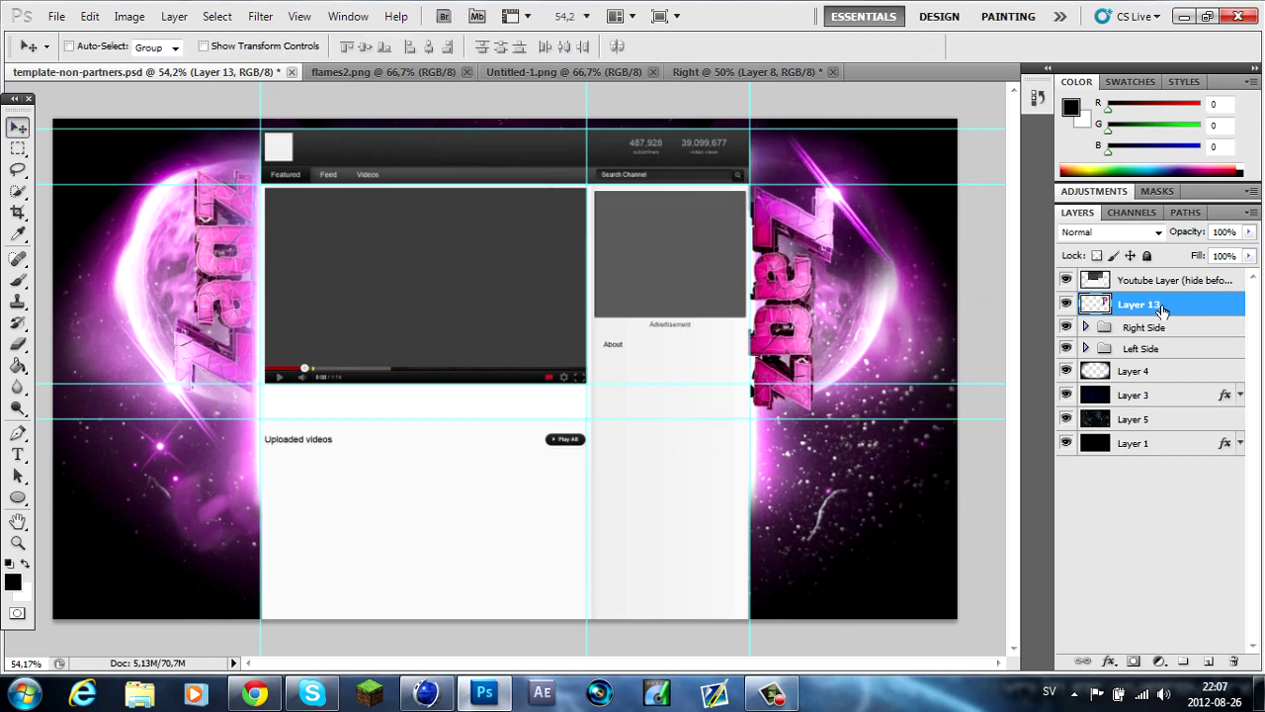
Move Layer 13 into the Right Side group and nudge the right-side text up slightly
left_click_drag(1162, 311, 1146, 327)
mouse_move(1154, 611)
left_mouse_down()
mouse_move(1185, 338)
mouse_move(1174, 349)
left_mouse_up()
left_click_drag(792, 301, 802, 309)
left_click(1087, 304)
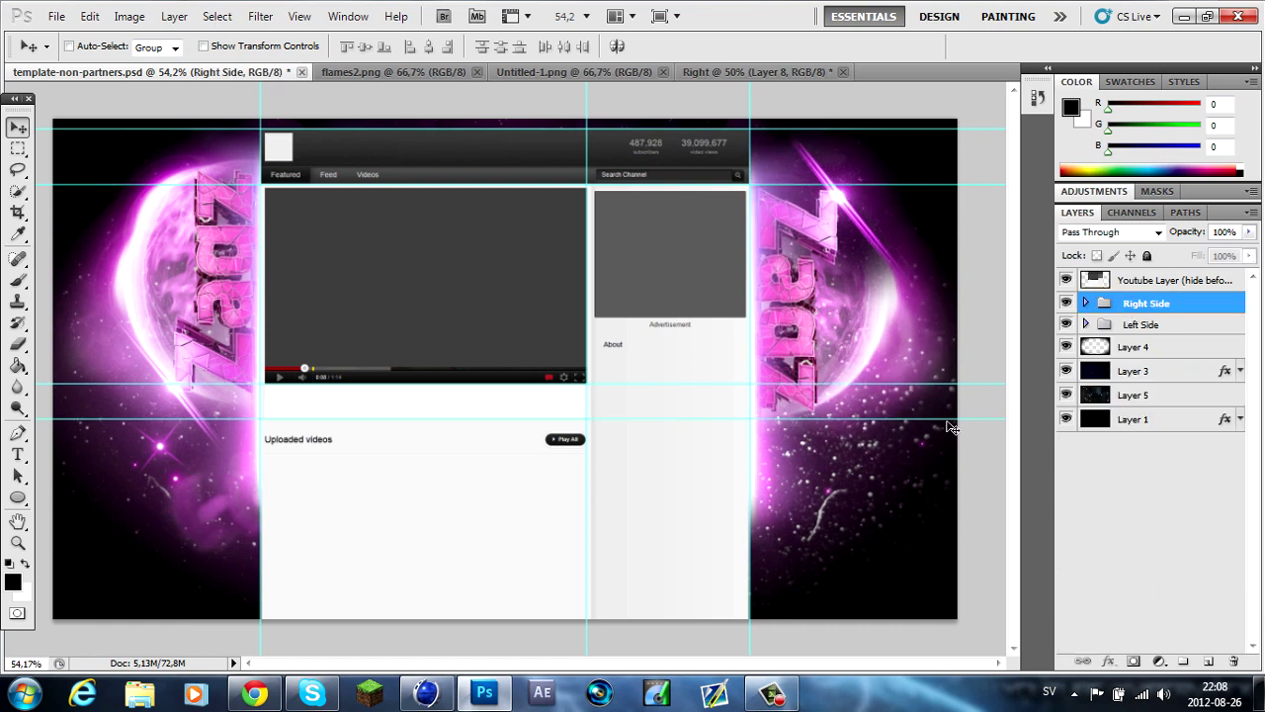
Add the DESIGN BY DBZY text layer at the top of the stack, shifted left
key("ctrl+shift+alt+n")
key("t")
left_click(779, 511)
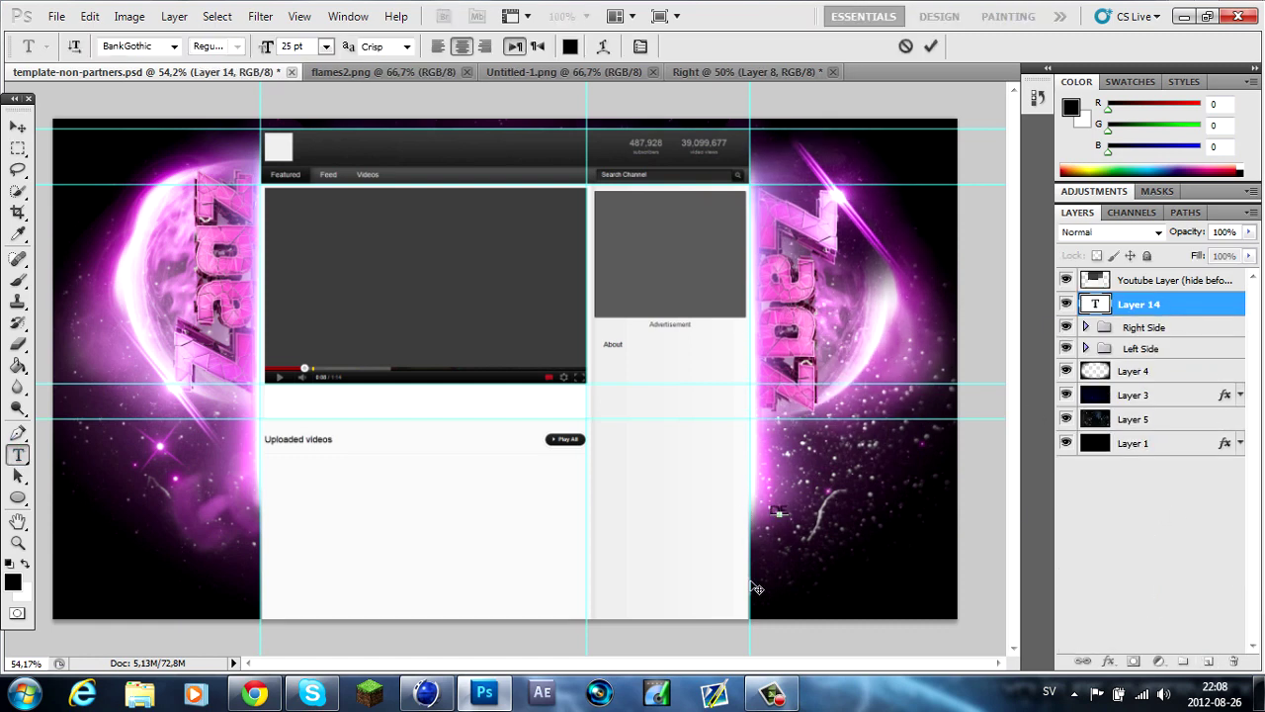
type("DESIGNBY")
key("ctrl+Return")
key("v")
key("ctrl+shift+bracketright")
left_click_drag(779, 512, 488, 541)
Copy the fourth layer's style from Layer Styles By DBZY.psd and paste it onto the credit
key("ctrl+o")
scroll(877, 166, "down", 3)
double_click(794, 197)
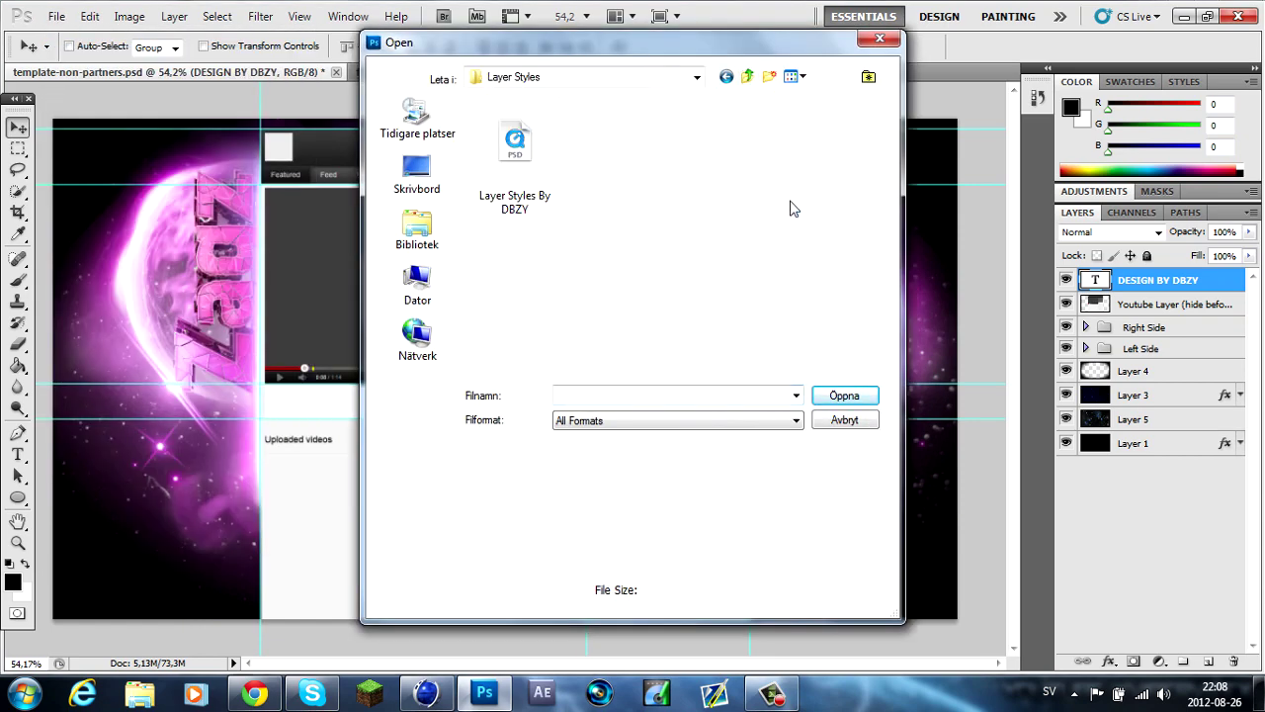
double_click(514, 139)
left_click(1192, 373)
right_click(1169, 373)
left_click(1077, 626)
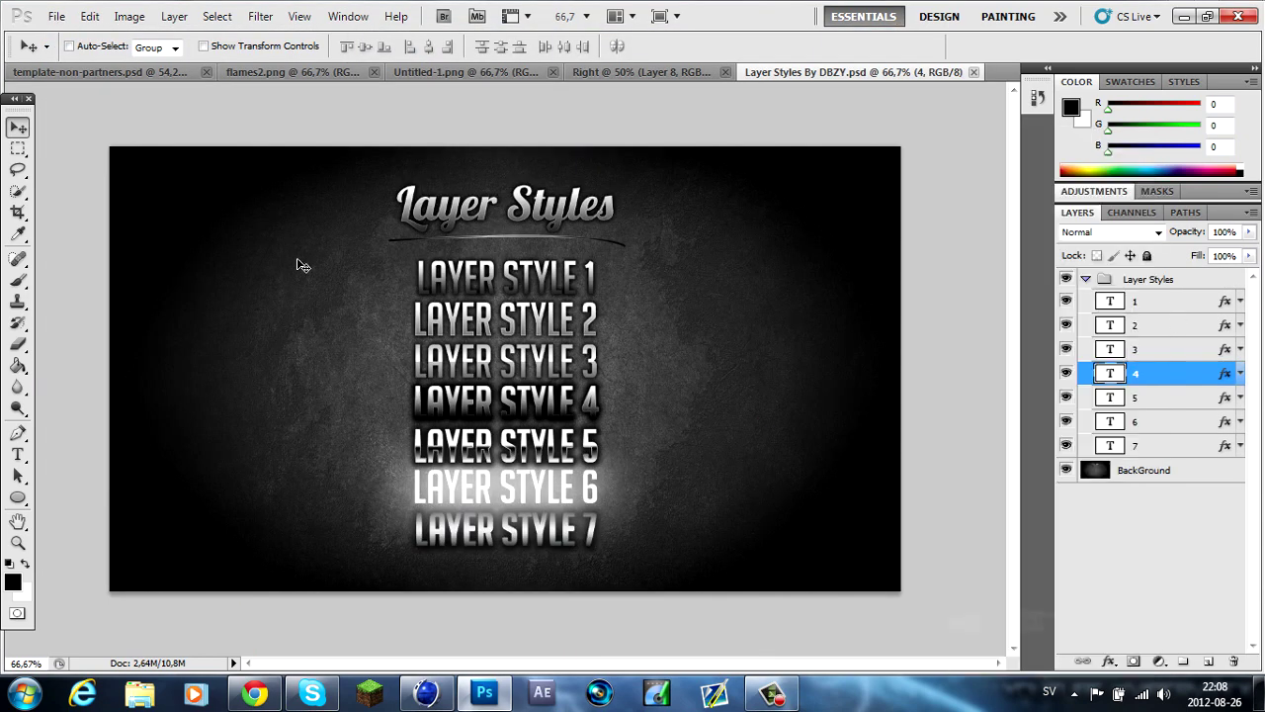
left_click(79, 72)
right_click(1211, 279)
left_click(1043, 642)
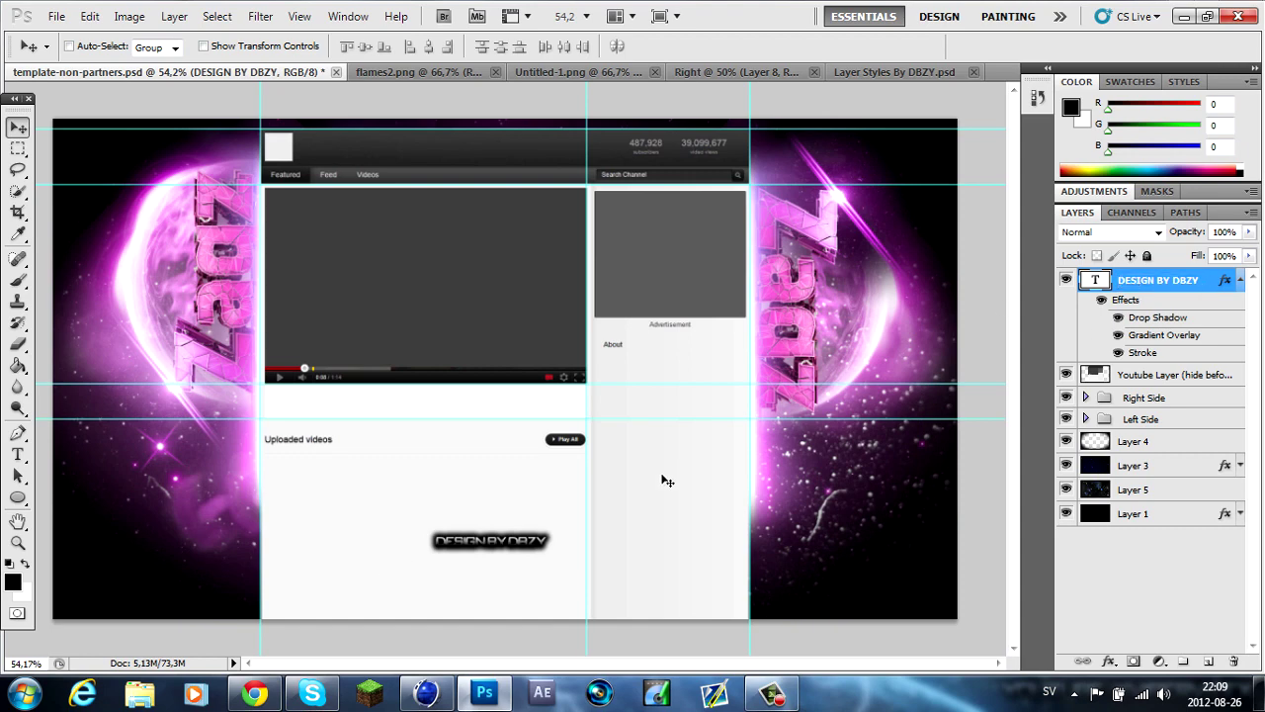
Rotate the DESIGN BY DBZY credit 90° to run vertically
key("ctrl+t")
left_click_drag(559, 554, 514, 608)
double_click(1157, 317)
key("Return")
Adjust the credit's Gradient Overlay, Stroke and Drop Shadow, then move it beside the right artwork
left_click(764, 357)
left_click(715, 337)
left_click(751, 397)
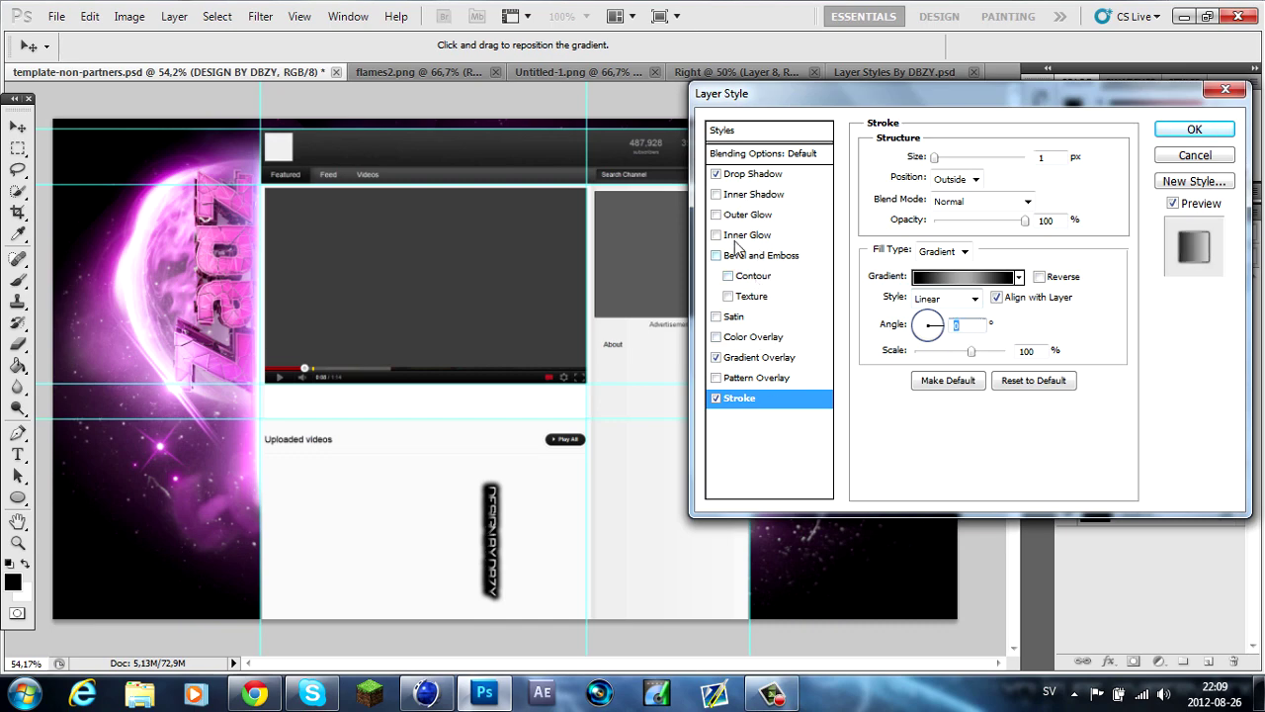
left_click(753, 173)
left_click(1195, 130)
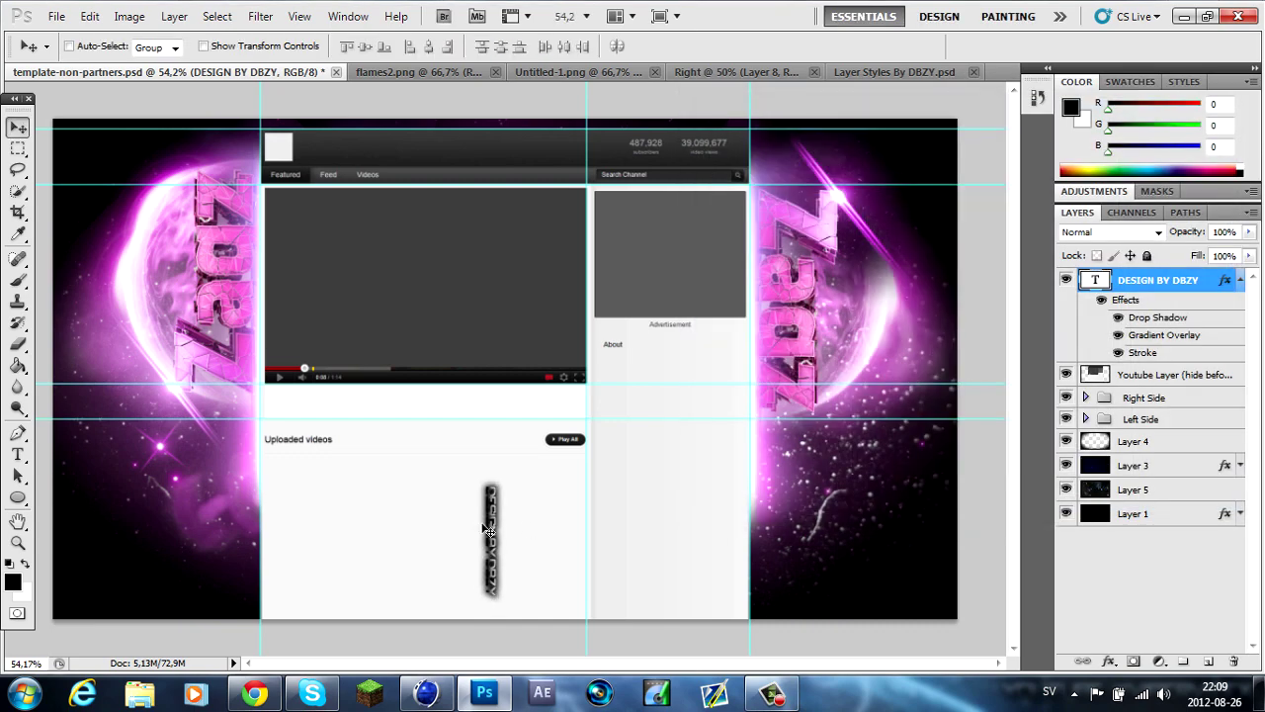
left_click_drag(490, 547, 756, 547)
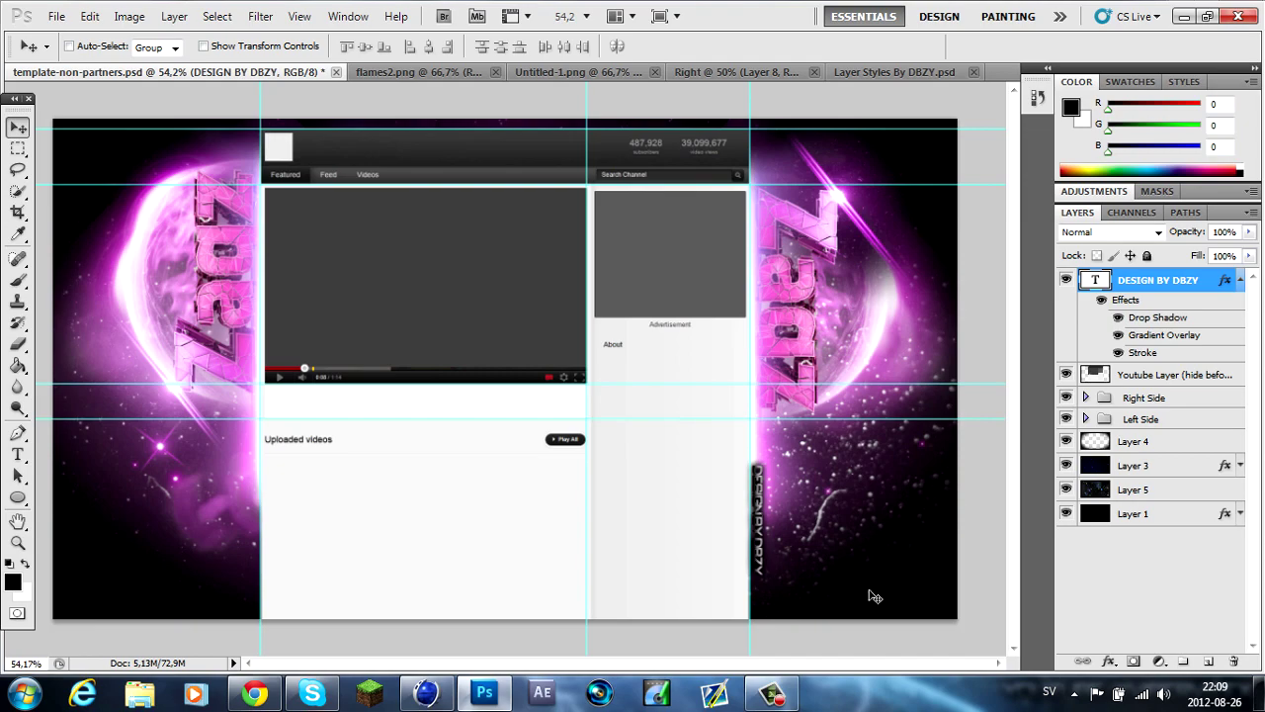